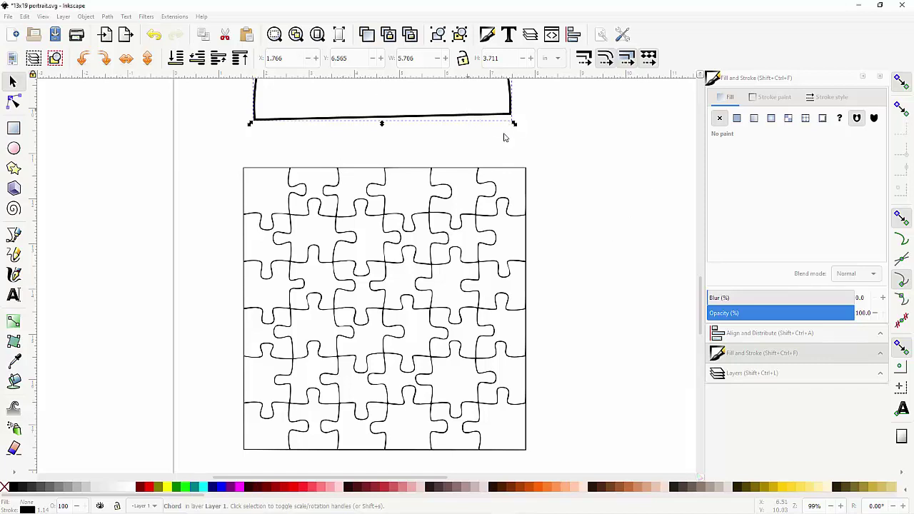
# Step: Drag the 5.706 x 3.711 in half-moon outline down over the middle of the puzzle grid
pyautogui.click(122, 123)
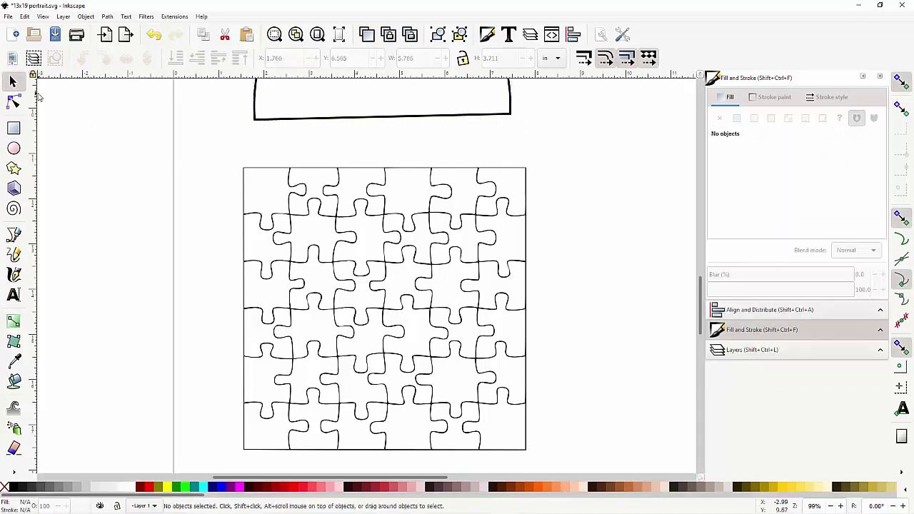
pyautogui.click(461, 119)
pyautogui.moveTo(480, 119); pyautogui.dragTo(485, 386)
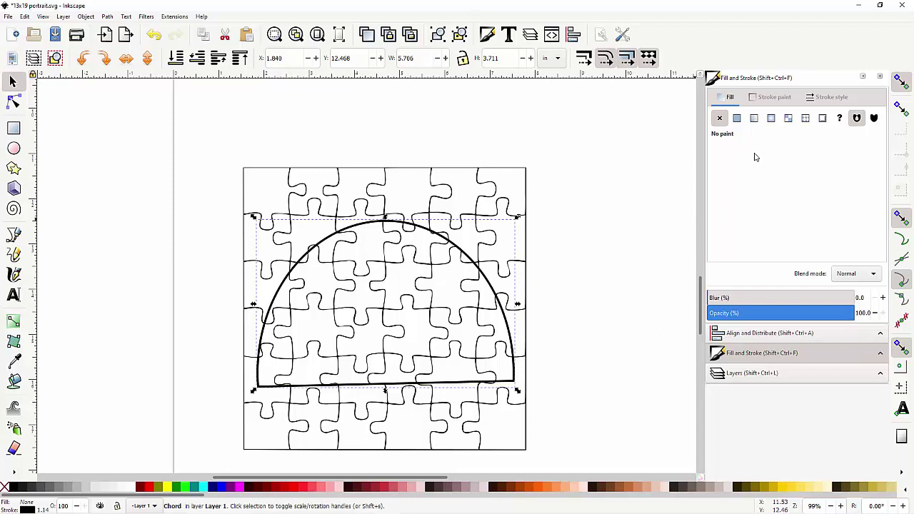
# Step: Add a second layer above Layer 1 and lock Layer 1
pyautogui.click(744, 373)
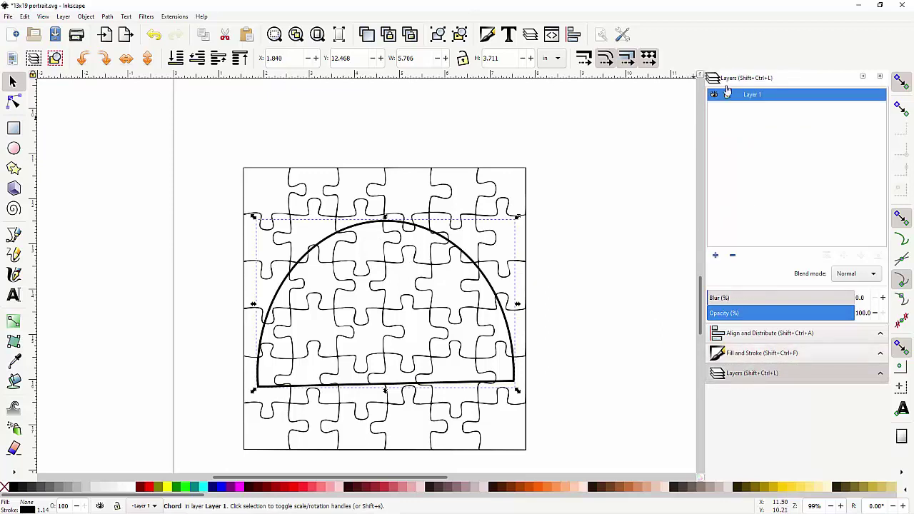
pyautogui.click(717, 255)
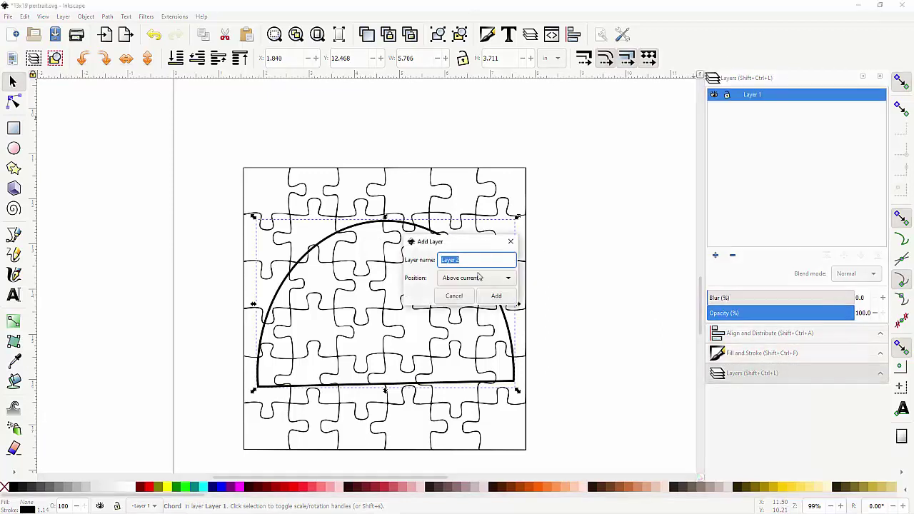
pyautogui.click(497, 296)
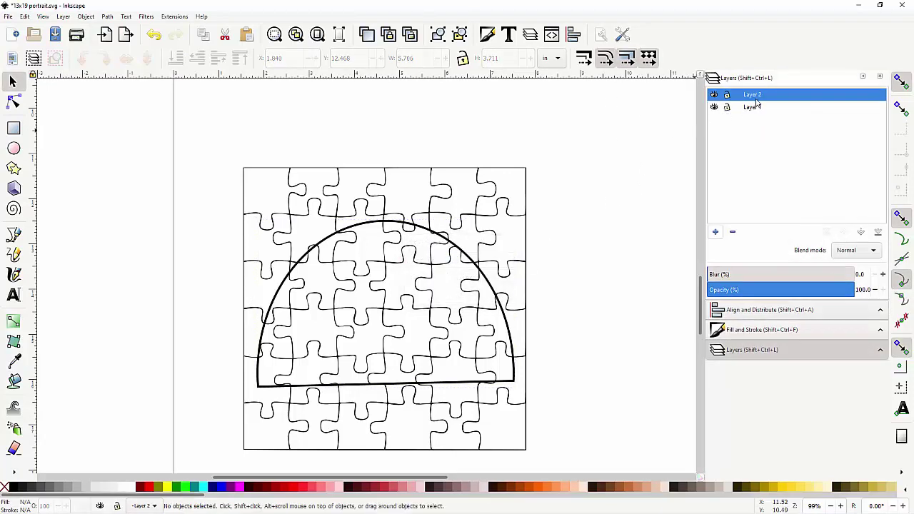
pyautogui.click(727, 107)
# Step: Rename the new layer to 'Pieces'
pyautogui.doubleClick(755, 95)
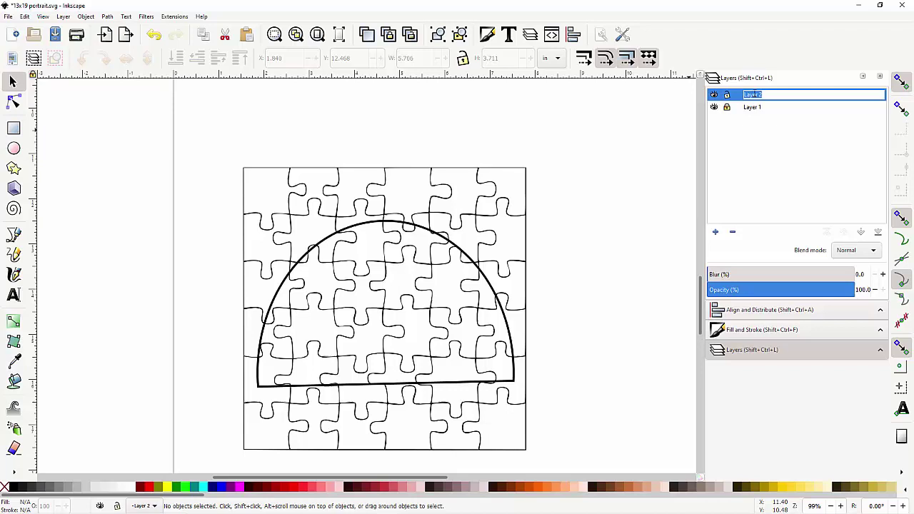
pyautogui.write('Pieces')
pyautogui.press('Return')
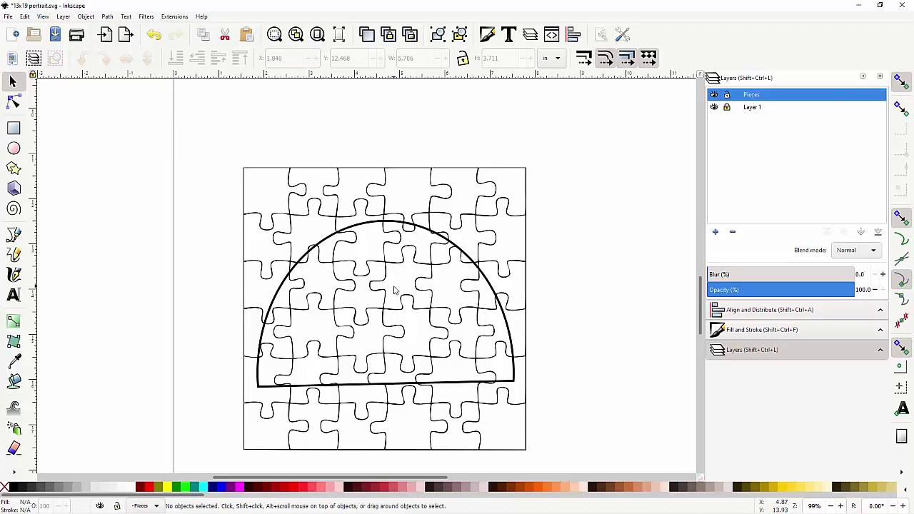
pyautogui.click(14, 381)
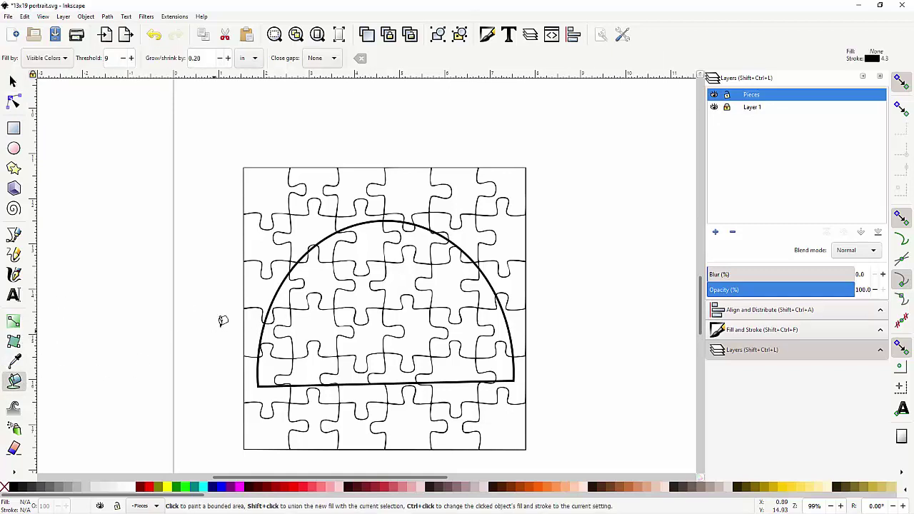
# Step: Draw a small 0.631 x 0.631 in square left of the puzzle and fill it yellow
pyautogui.click(13, 128)
pyautogui.moveTo(84, 129); pyautogui.dragTo(114, 158)
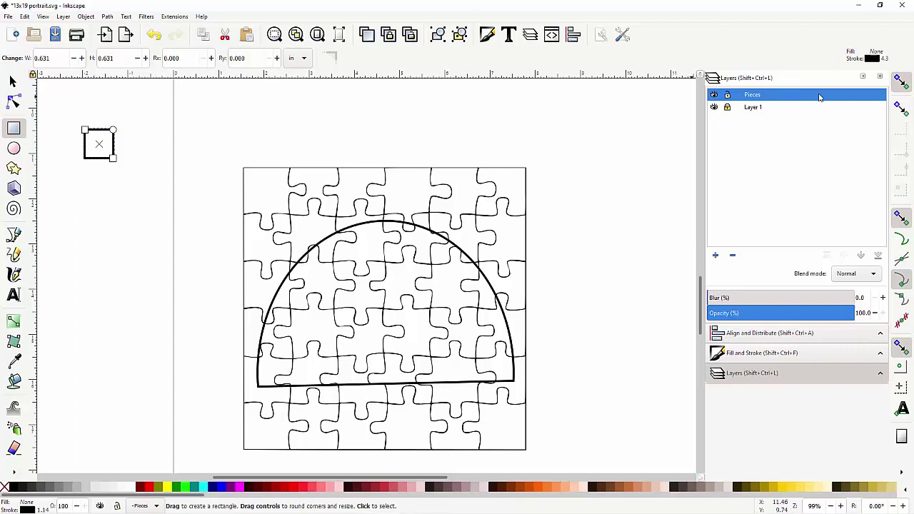
pyautogui.click(739, 356)
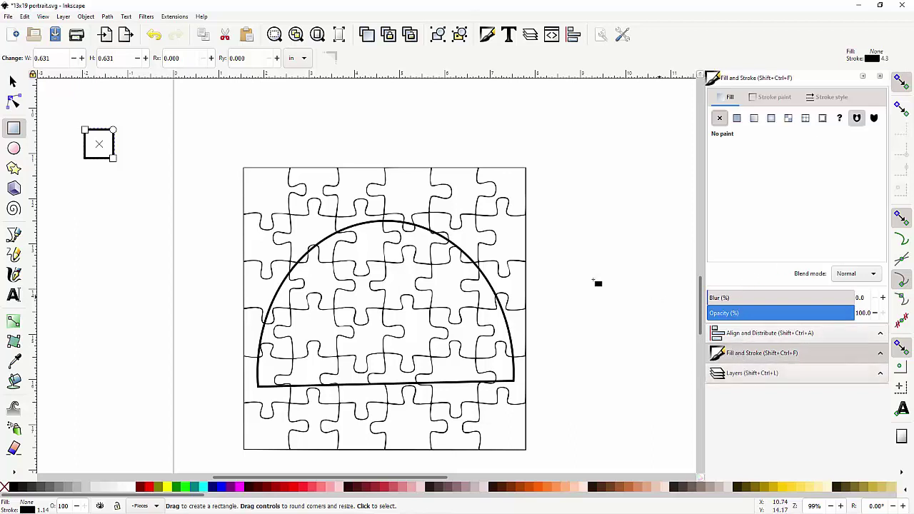
pyautogui.click(169, 488)
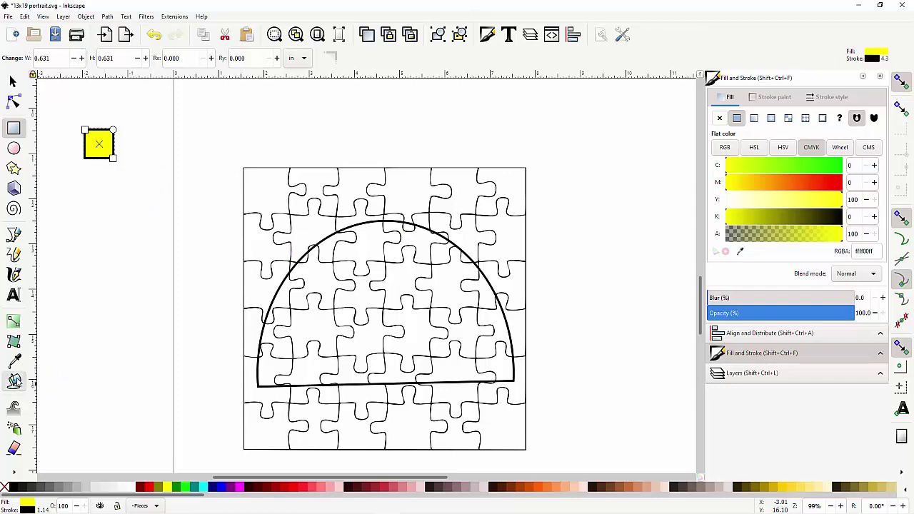
pyautogui.click(13, 381)
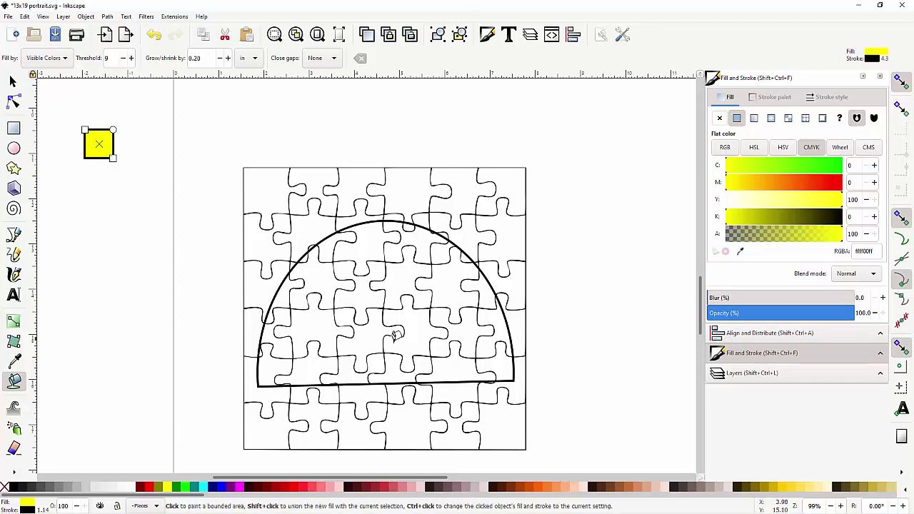
# Step: Fill a half-moon piece yellow, move it to the upper right, and draw a 1.126 x 1.084 in rectangle
pyautogui.click(402, 268)
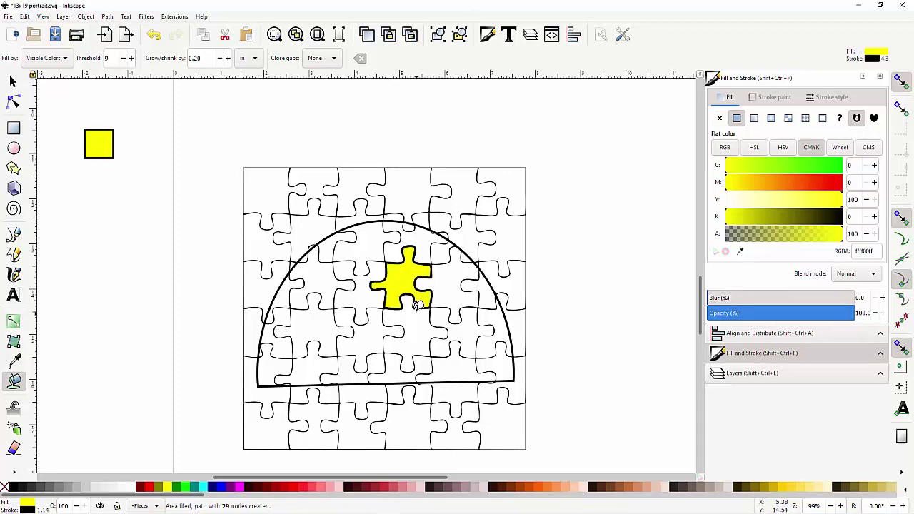
pyautogui.press('s')
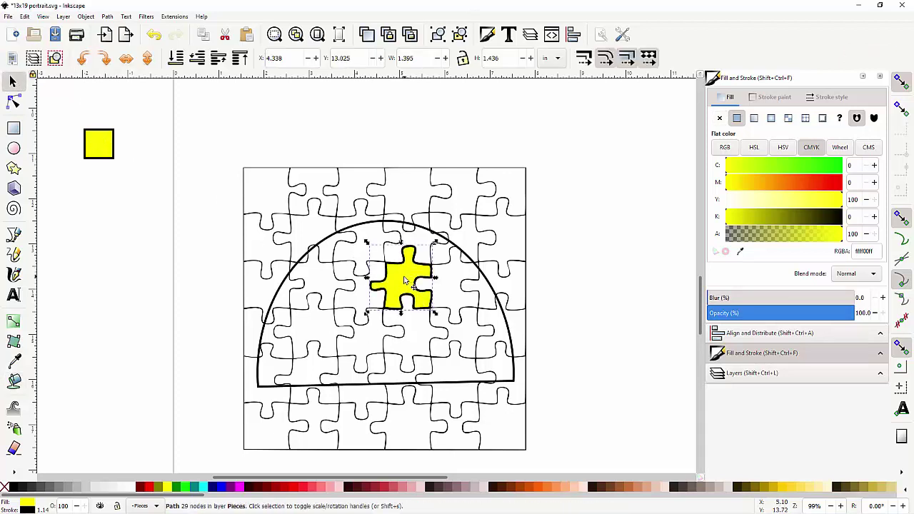
pyautogui.moveTo(404, 281); pyautogui.dragTo(609, 159)
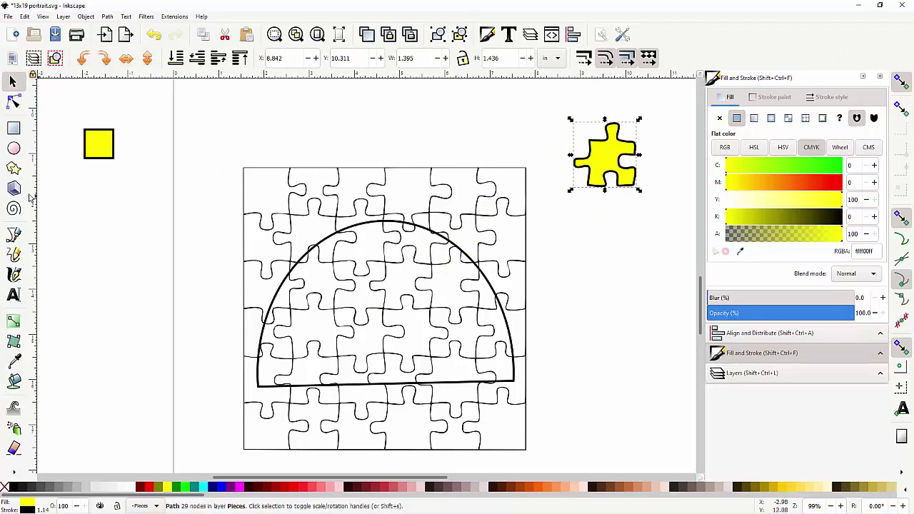
pyautogui.click(14, 128)
pyautogui.moveTo(54, 189); pyautogui.dragTo(105, 239)
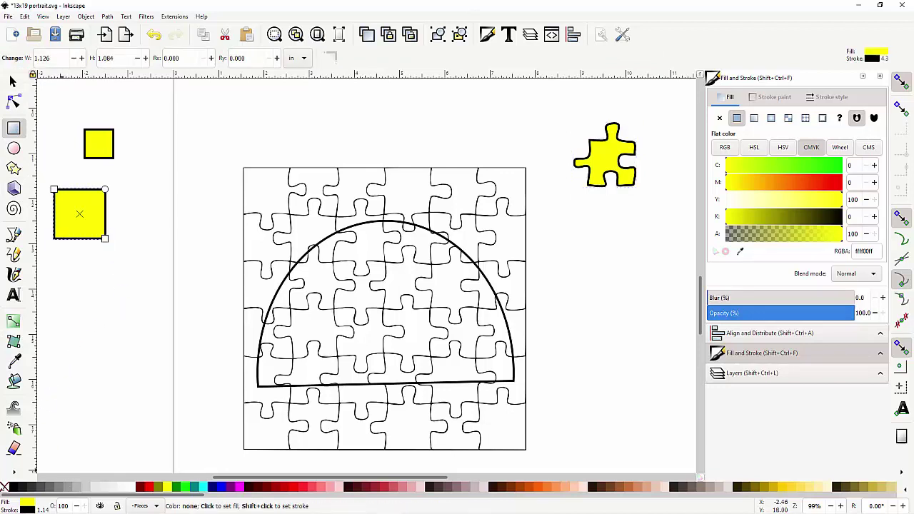
# Step: Remove the rectangle's stroke, refill the same piece, and move the stroke-free copy right of the puzzle
pyautogui.keyDown('shift'); pyautogui.click(5, 488); pyautogui.keyUp('shift')
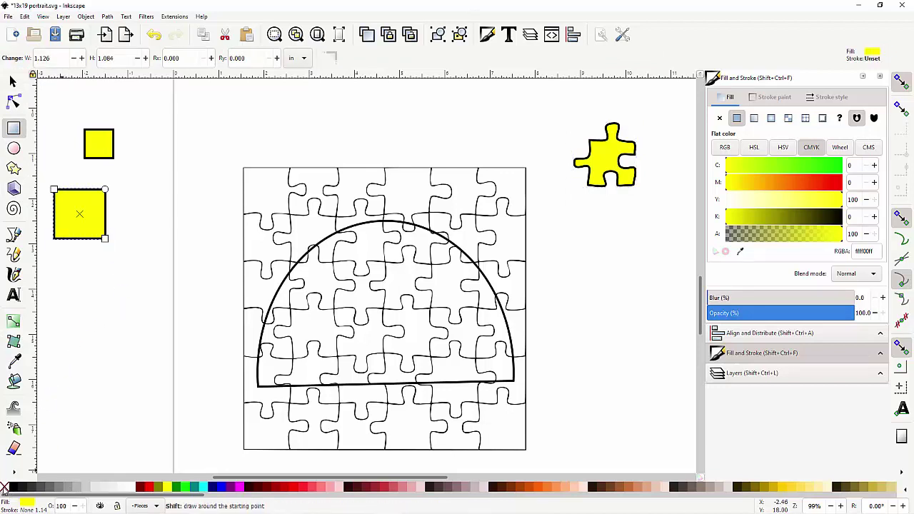
pyautogui.click(13, 381)
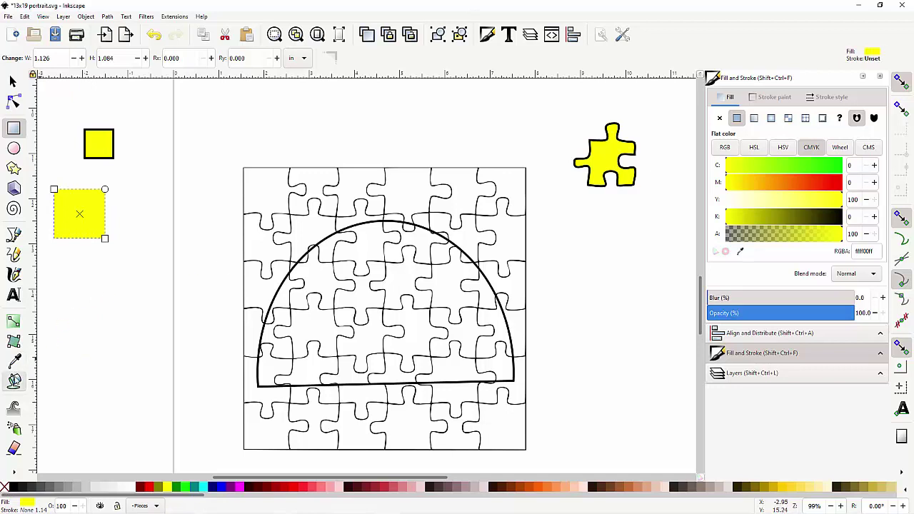
pyautogui.click(407, 275)
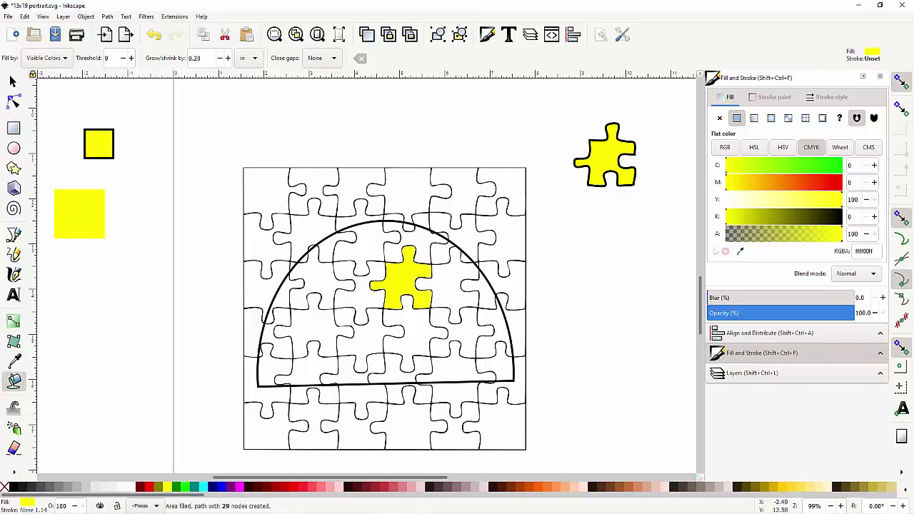
pyautogui.click(13, 80)
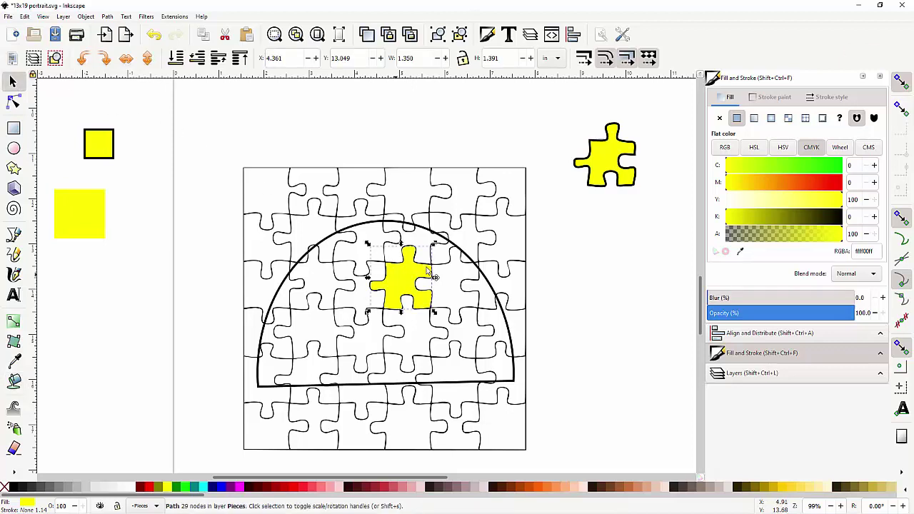
pyautogui.moveTo(399, 278); pyautogui.dragTo(622, 248)
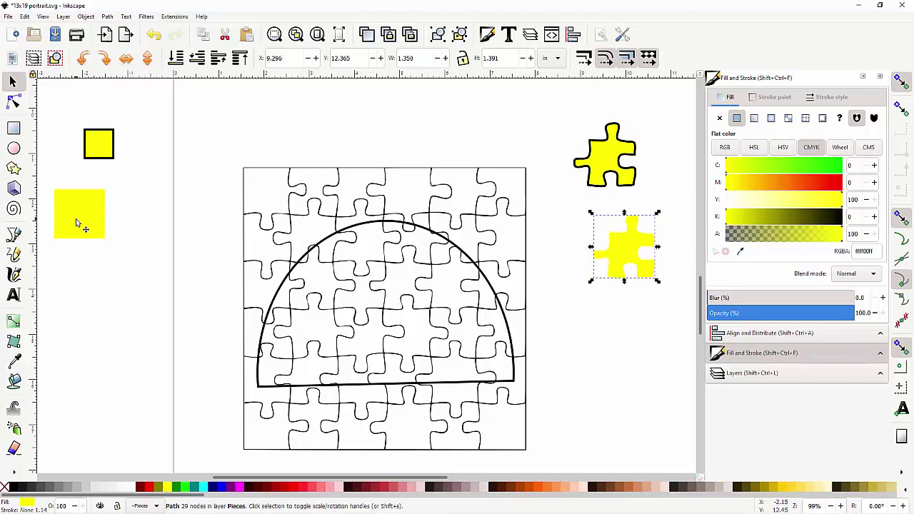
pyautogui.moveTo(94, 281)
pyautogui.mouseDown()
pyautogui.moveTo(112, 293)
pyautogui.moveTo(127, 349)
pyautogui.mouseUp()
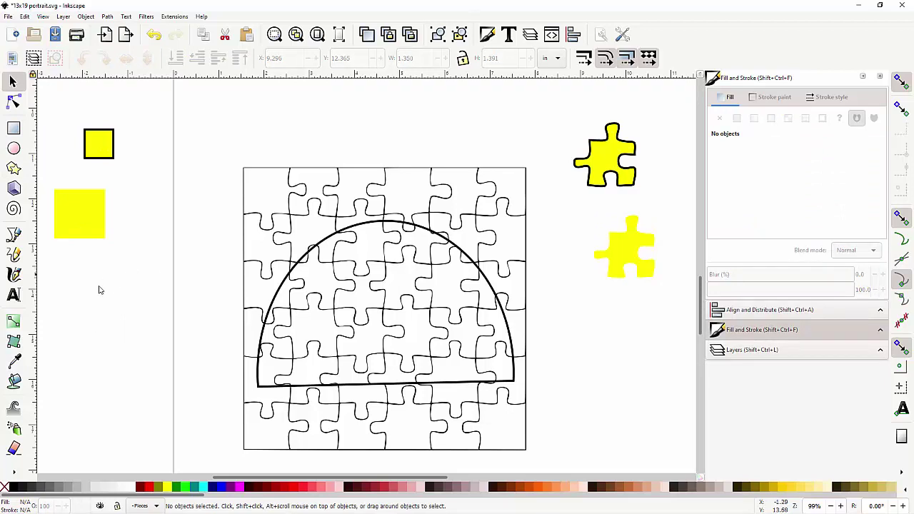
# Step: Draw a third yellow rectangle below the squares and try stroke widths of 0.1, then zero
pyautogui.click(14, 128)
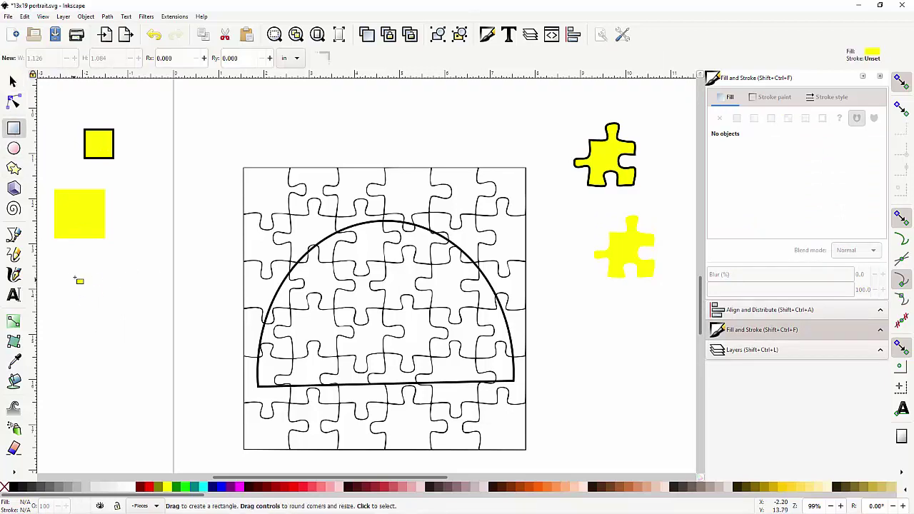
pyautogui.moveTo(74, 277); pyautogui.dragTo(127, 342)
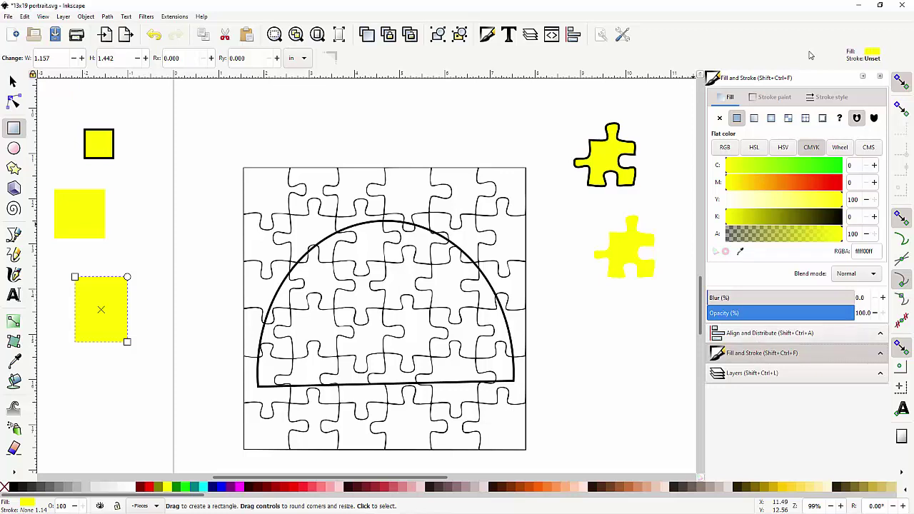
pyautogui.click(833, 97)
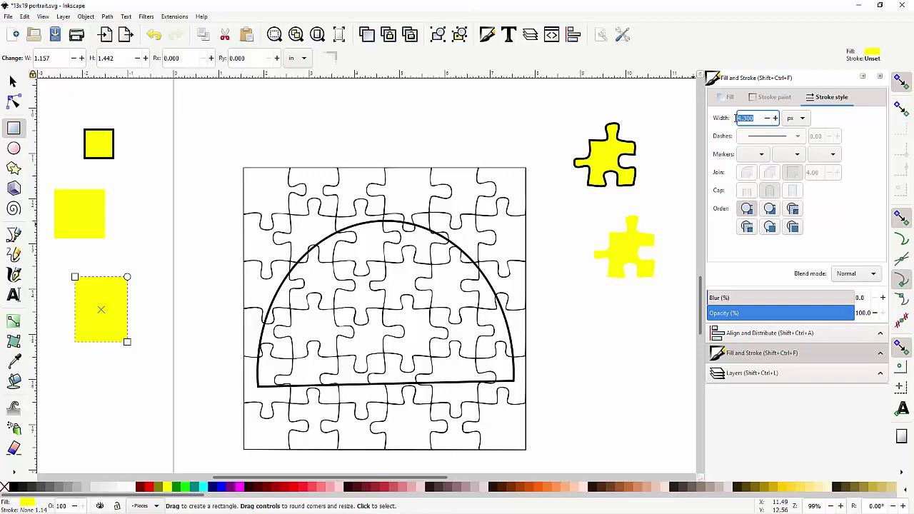
pyautogui.press('BackSpace')
pyautogui.write('0.1')
pyautogui.press('Return')
pyautogui.click(767, 118)
pyautogui.click(664, 148)
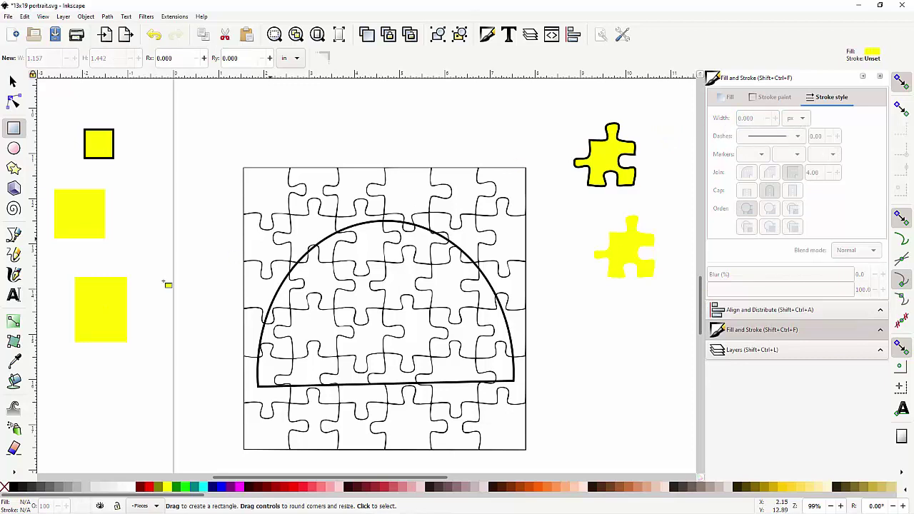
# Step: Raise the lower rectangle's stroke width to 1 px and give it a black outline
pyautogui.click(13, 83)
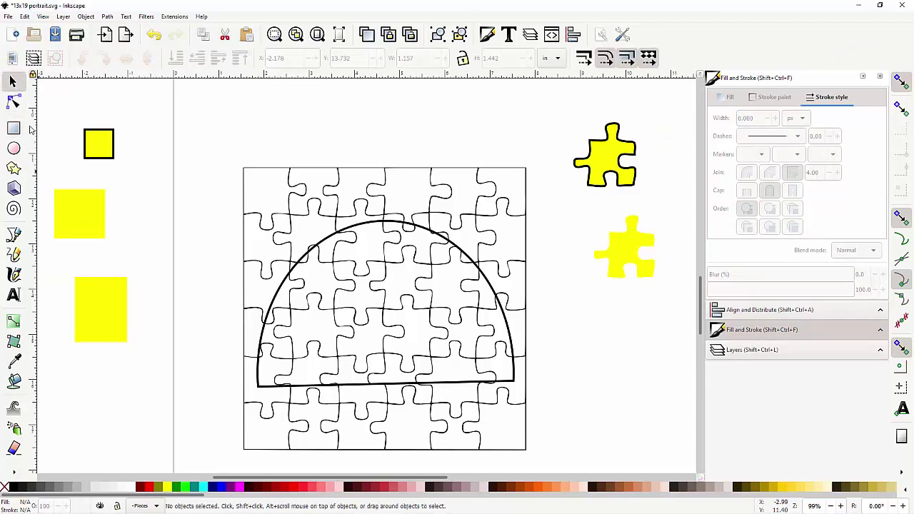
pyautogui.click(107, 294)
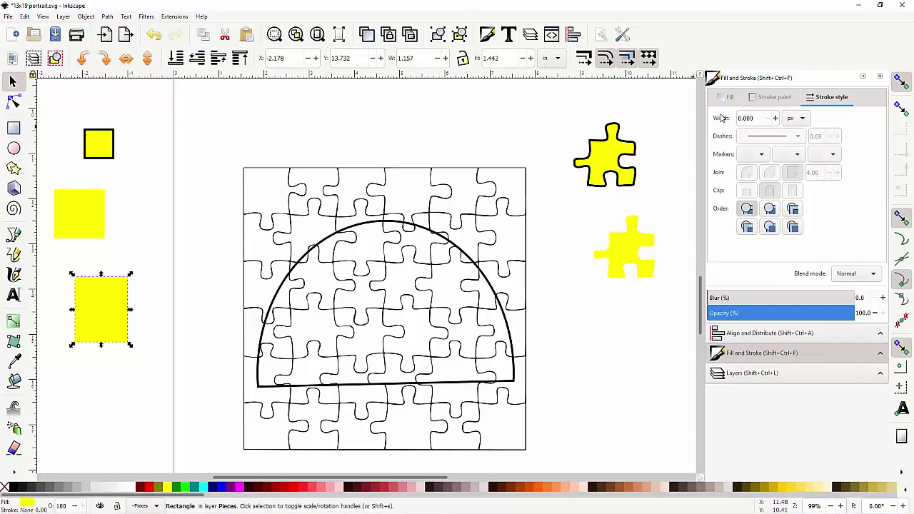
pyautogui.click(775, 119)
pyautogui.click(775, 119)
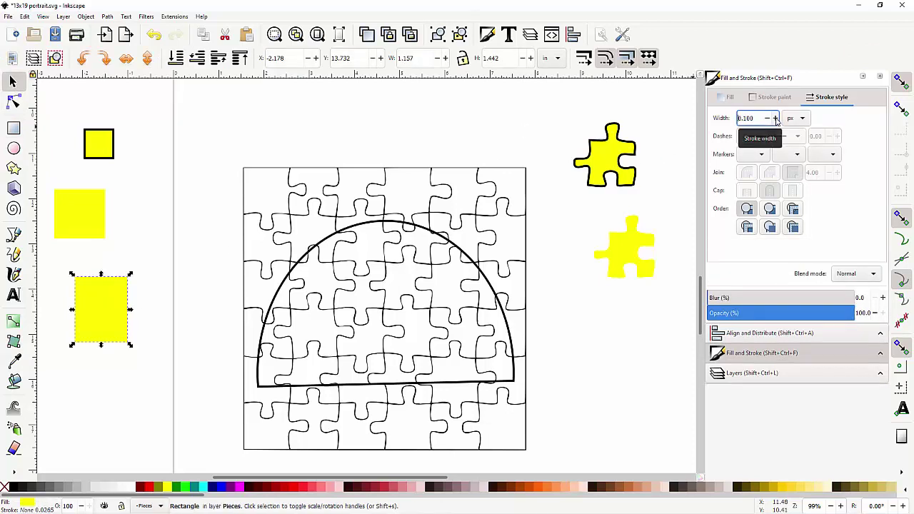
pyautogui.click(776, 119)
pyautogui.click(776, 119)
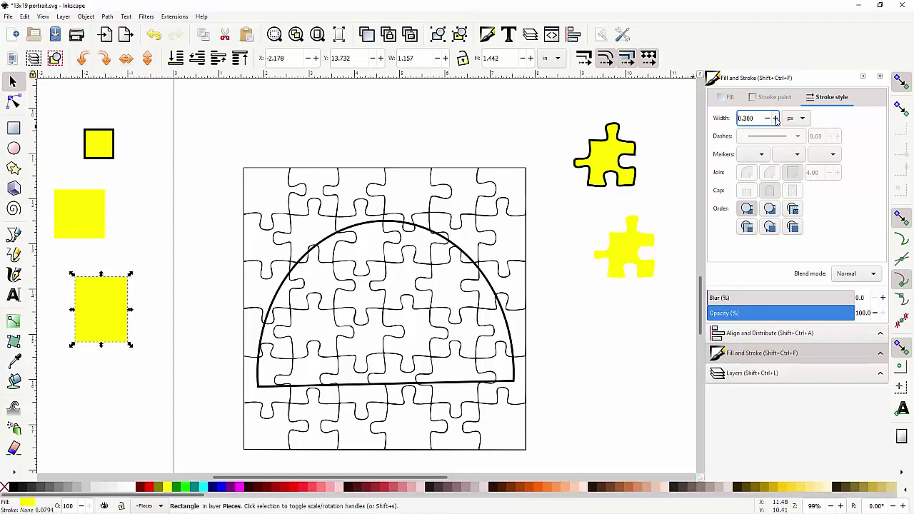
pyautogui.click(776, 118)
pyautogui.click(776, 118)
pyautogui.click(776, 119)
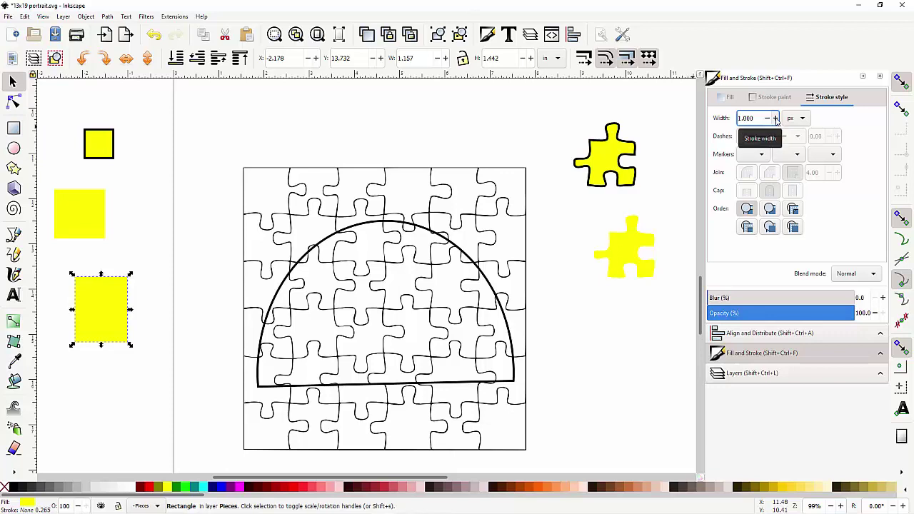
pyautogui.click(128, 223)
pyautogui.click(112, 303)
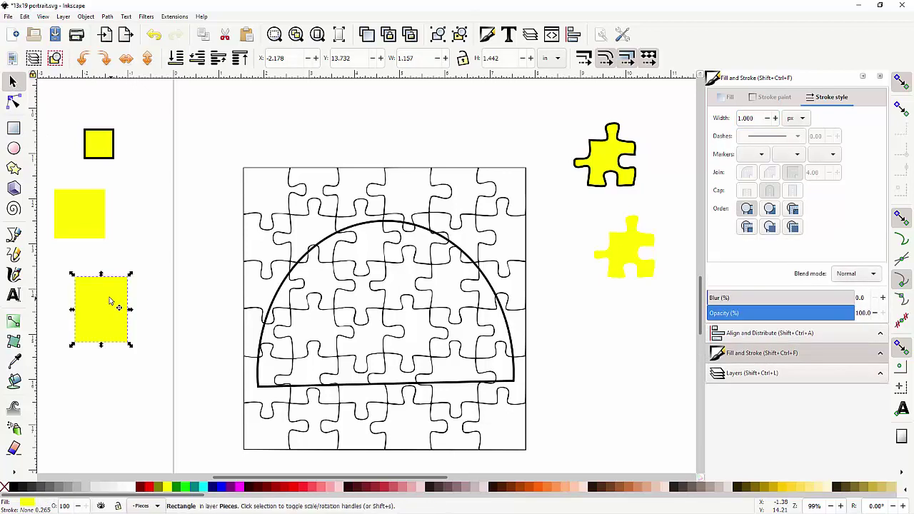
pyautogui.keyDown('shift'); pyautogui.click(11, 488); pyautogui.keyUp('shift')
pyautogui.click(74, 413)
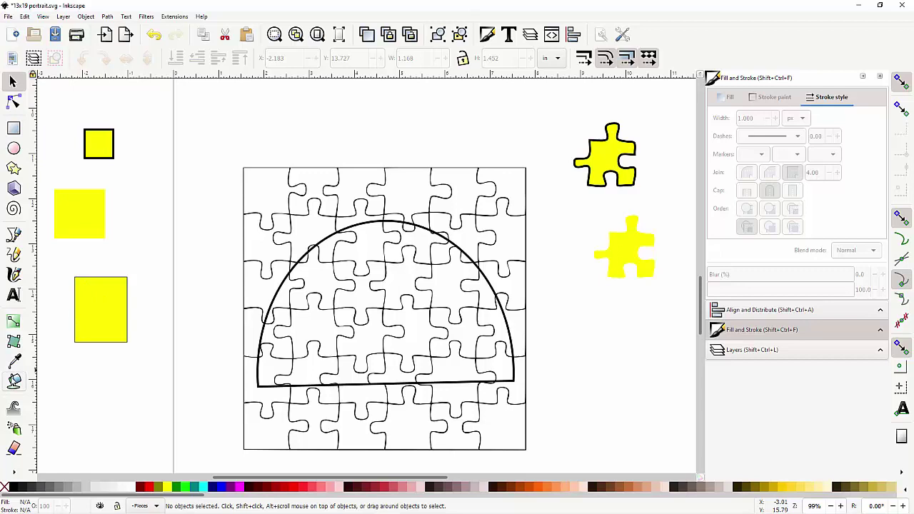
# Step: Fill the central and right-hand pieces yellow, hiding Layer 1 briefly to inspect them
pyautogui.click(13, 382)
pyautogui.click(405, 274)
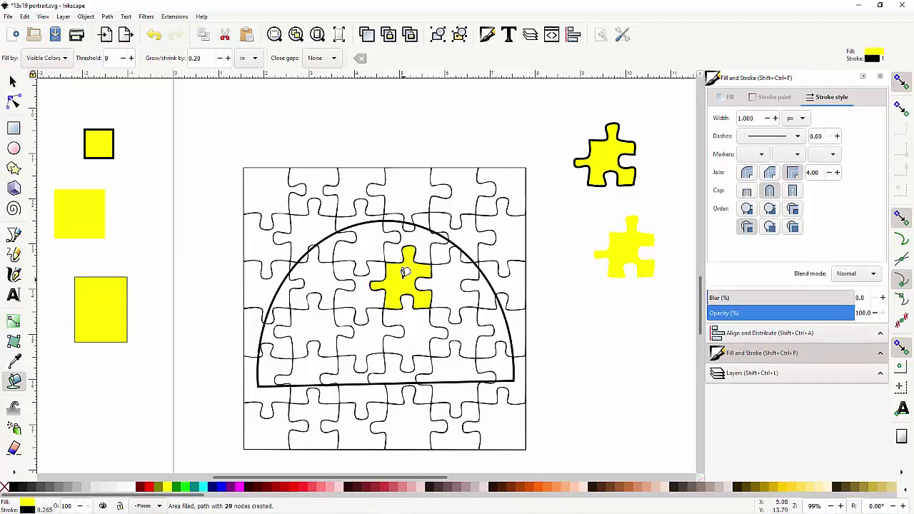
pyautogui.click(453, 274)
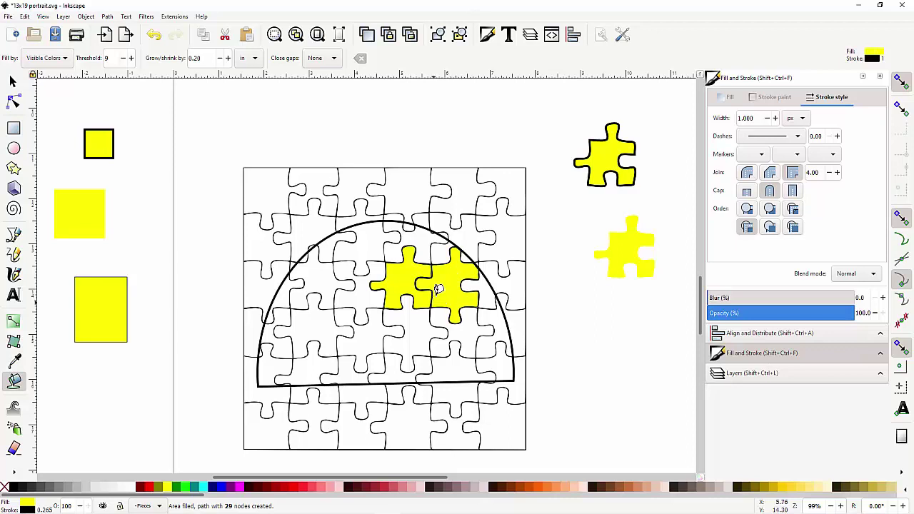
pyautogui.click(750, 373)
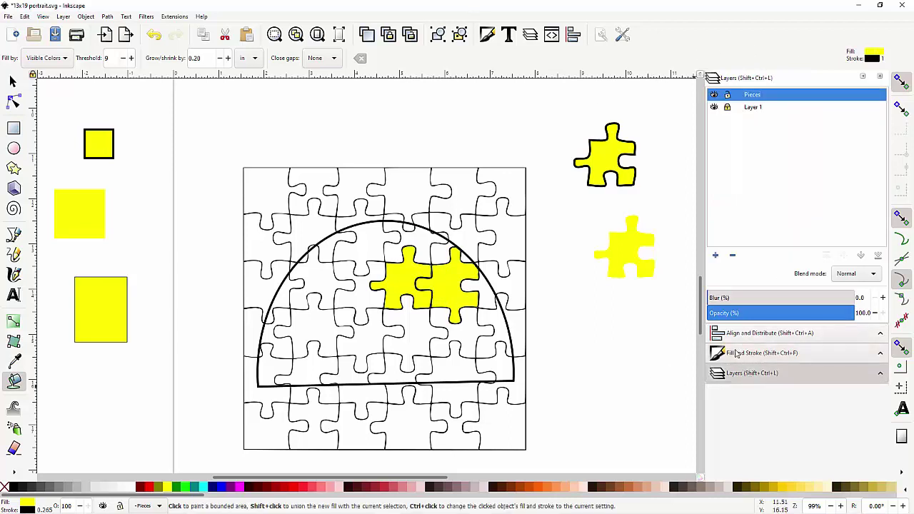
pyautogui.click(714, 107)
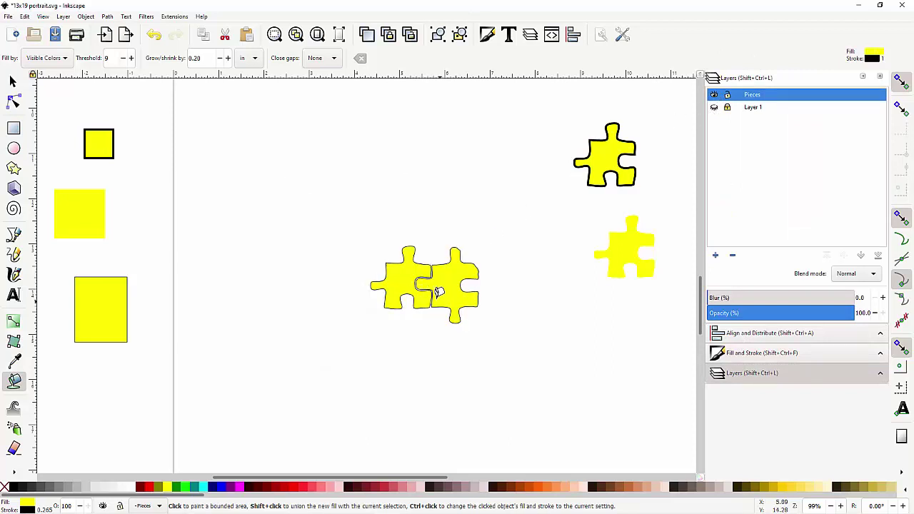
pyautogui.keyDown('ctrl'); pyautogui.scroll(2, 450, 285); pyautogui.keyUp('ctrl')
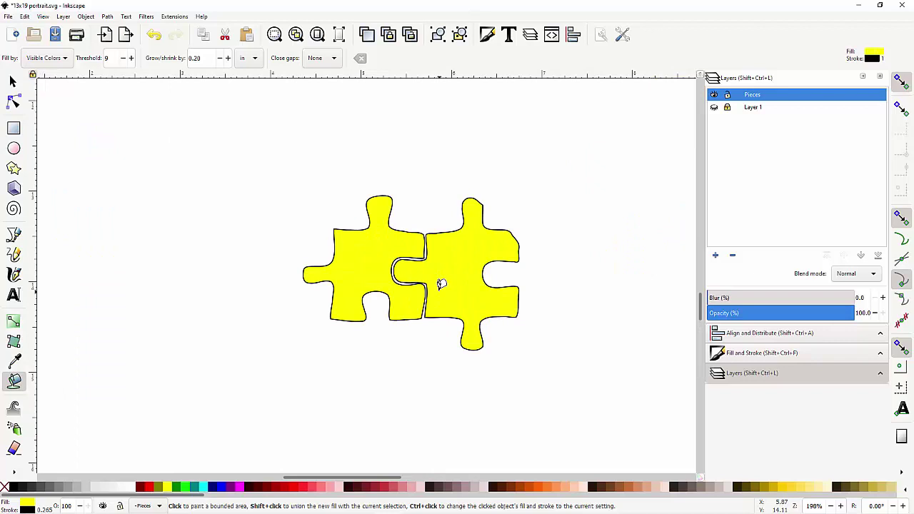
pyautogui.keyDown('ctrl'); pyautogui.scroll(2, 442, 284); pyautogui.keyUp('ctrl')
pyautogui.keyDown('ctrl'); pyautogui.scroll(-1, 442, 284); pyautogui.keyUp('ctrl')
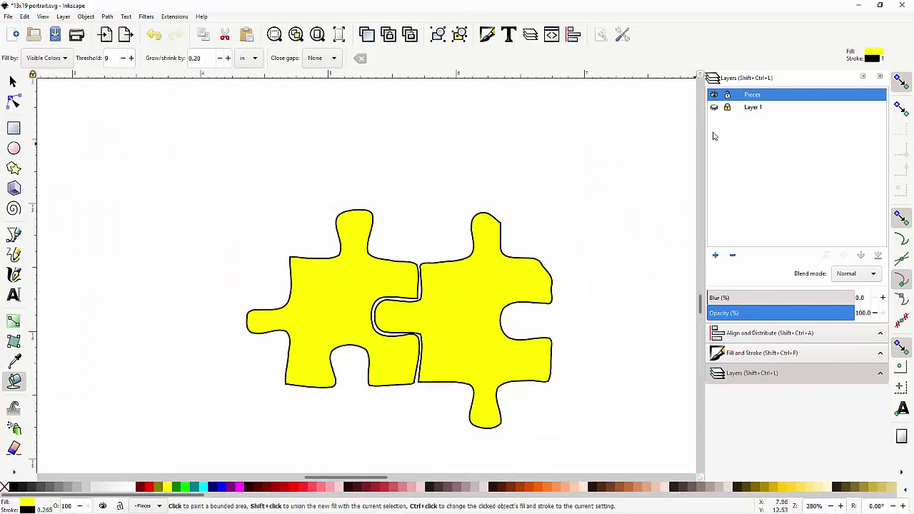
pyautogui.click(714, 107)
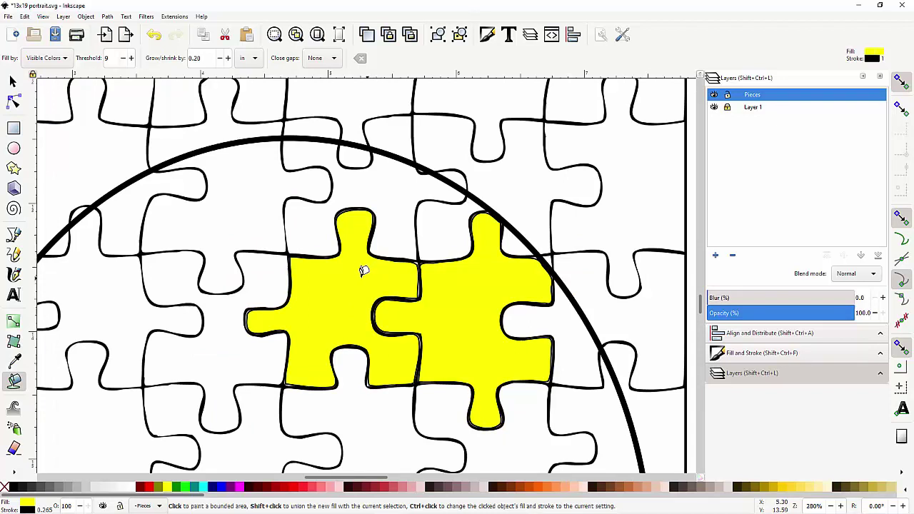
# Step: Undo the trial fills and refill the central piece under the arc yellow
pyautogui.hotkey('ctrl', 'z')
pyautogui.hotkey('ctrl', 'z')
pyautogui.hotkey('ctrl', 'z')
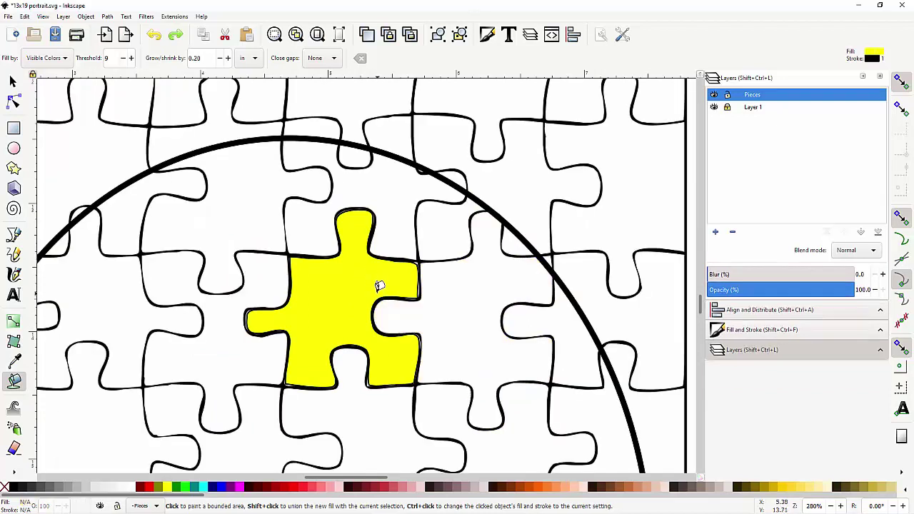
pyautogui.hotkey('ctrl', 'z')
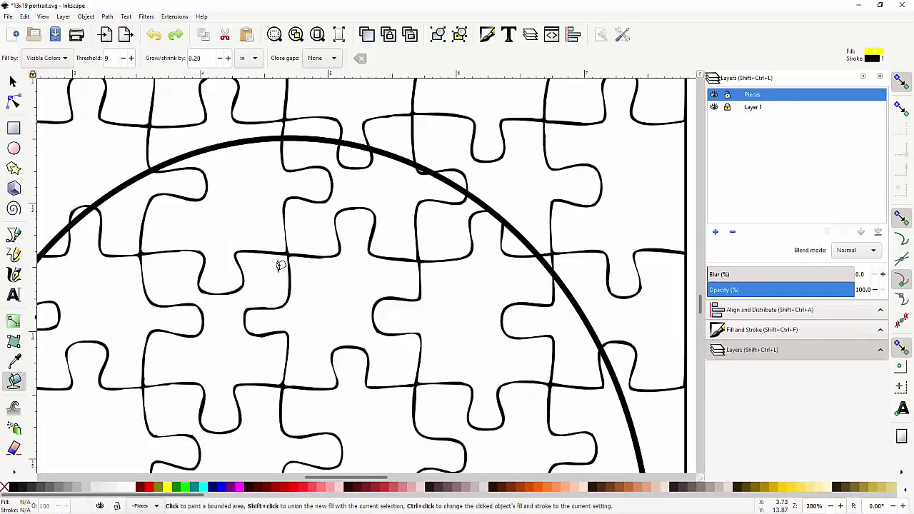
pyautogui.click(340, 272)
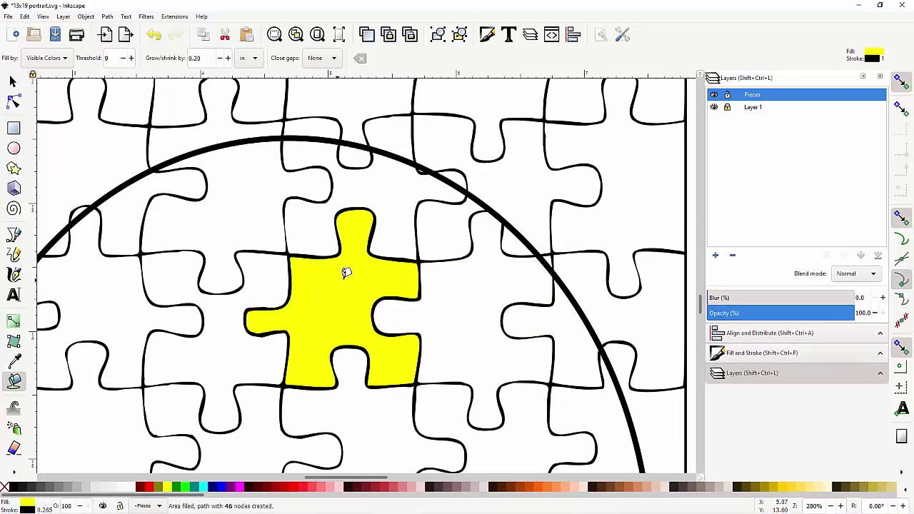
# Step: Set fill grow to 0.50, trial-fill the lower-left and lower-middle pieces, inspect, then undo them
pyautogui.click(229, 60)
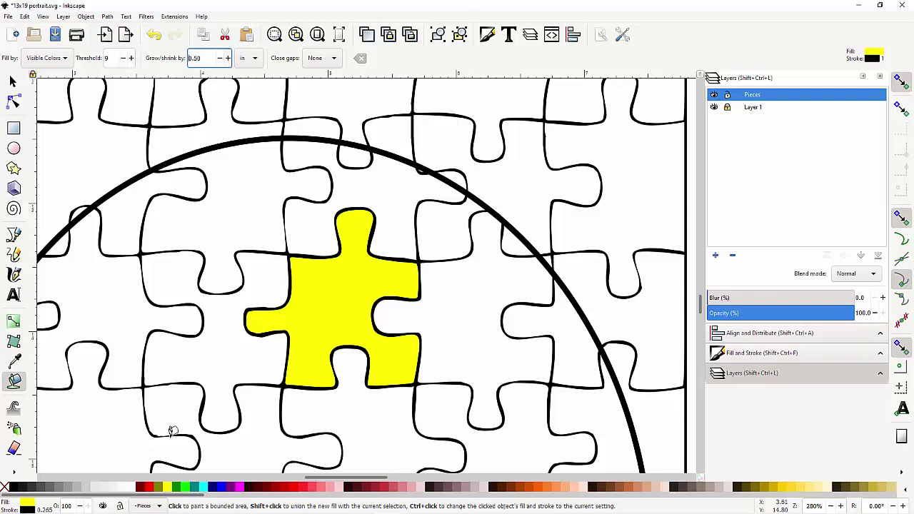
pyautogui.scroll(-4, 314, 321)
pyautogui.click(295, 330)
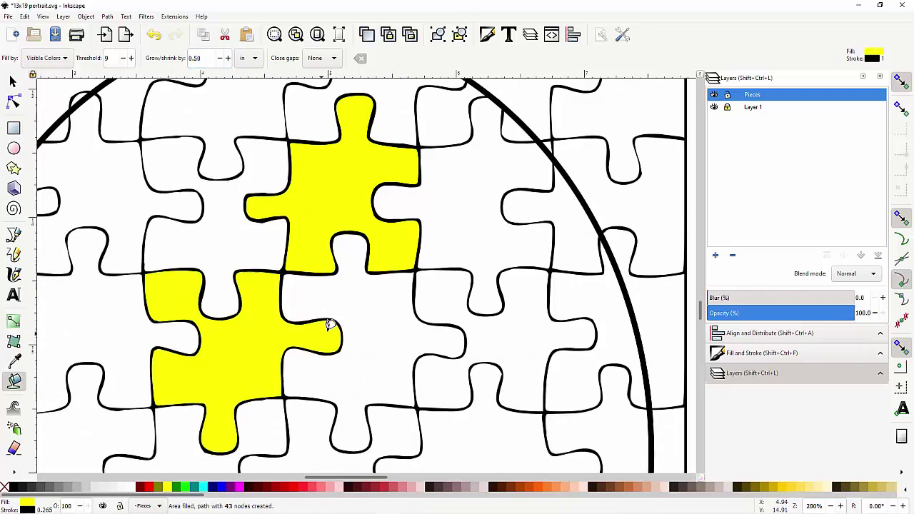
pyautogui.click(380, 323)
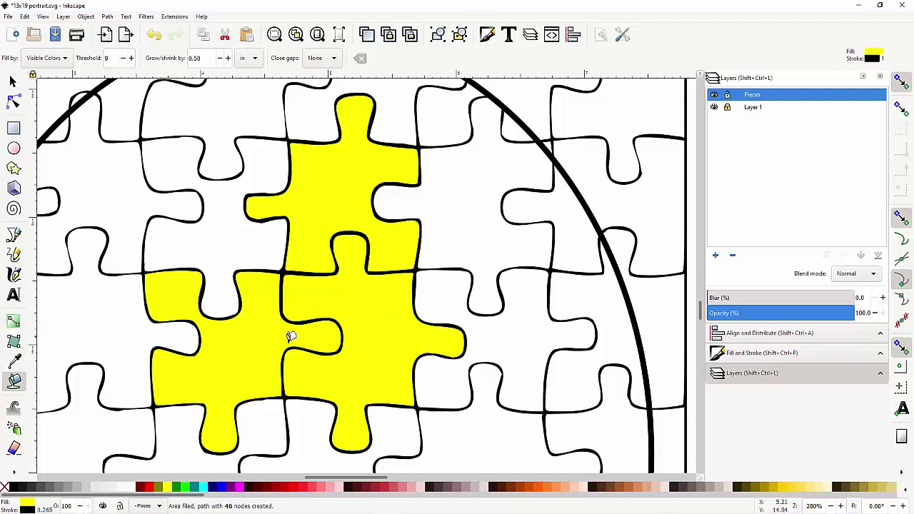
pyautogui.click(714, 107)
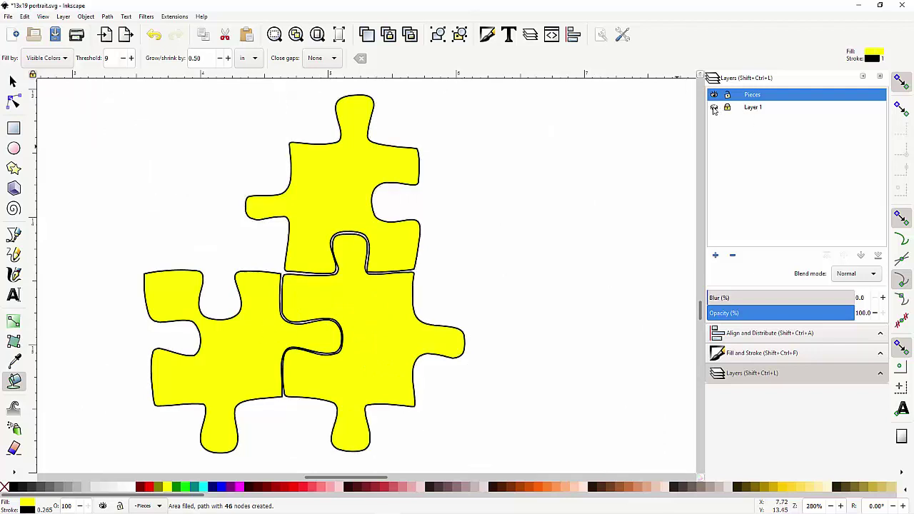
pyautogui.click(714, 107)
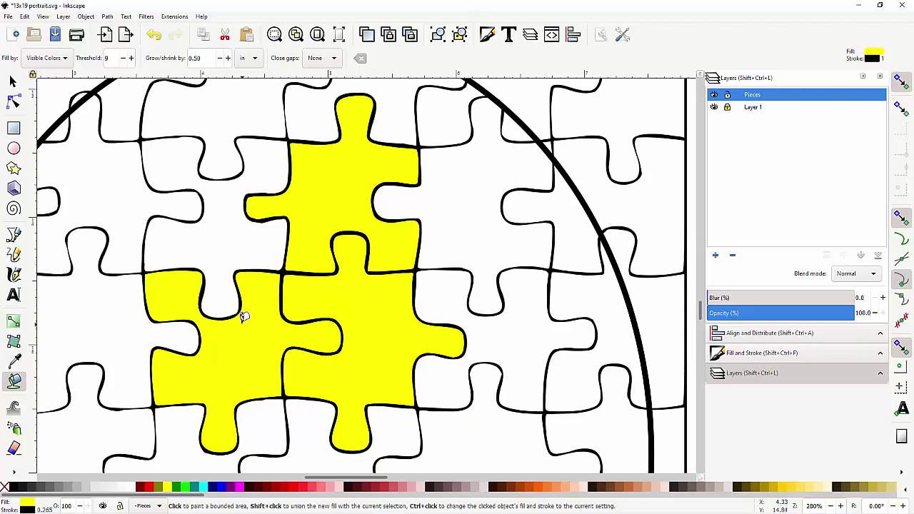
pyautogui.hotkey('ctrl', 'z')
pyautogui.hotkey('ctrl', 'z')
pyautogui.hotkey('ctrl', 'z')
pyautogui.hotkey('ctrl', 'z')
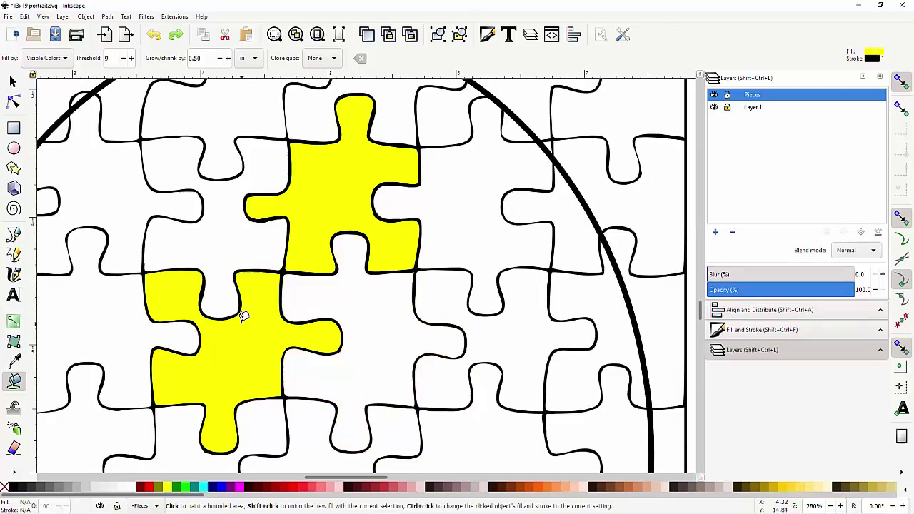
# Step: With grow at 1.00, fill the lower-left and lower-centre pieces yellow and check them with Layer 1 hidden
pyautogui.click(229, 61)
pyautogui.click(229, 61)
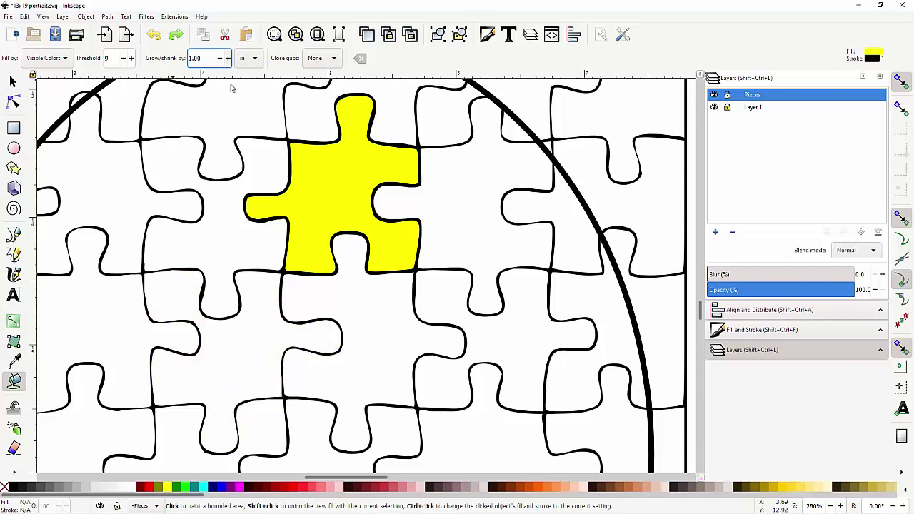
pyautogui.click(241, 321)
pyautogui.click(363, 312)
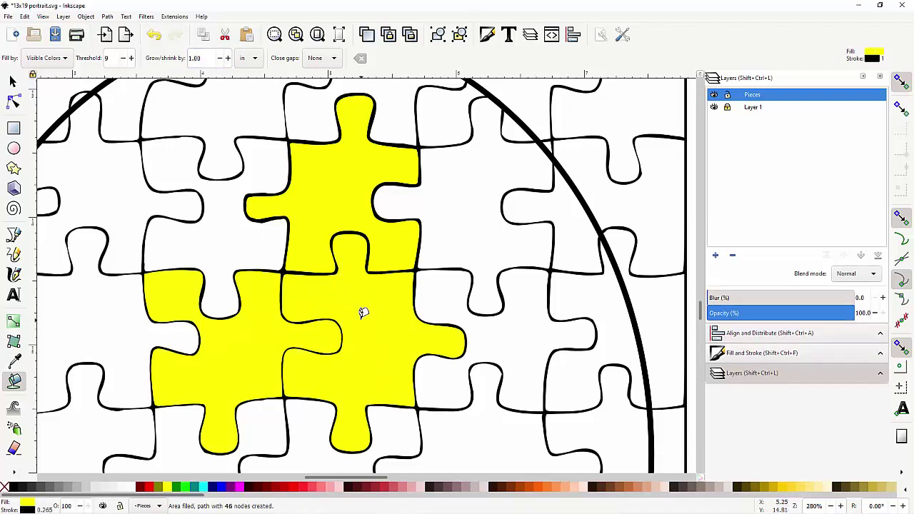
pyautogui.click(713, 108)
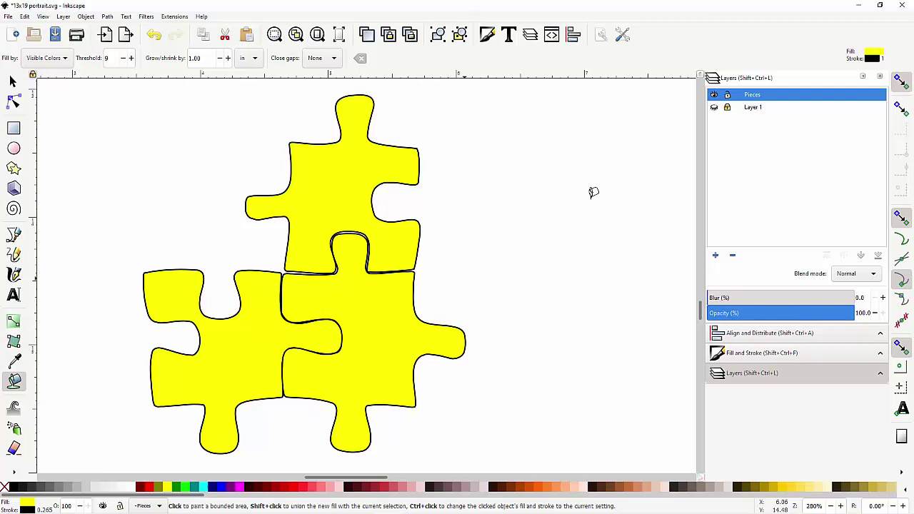
pyautogui.click(714, 107)
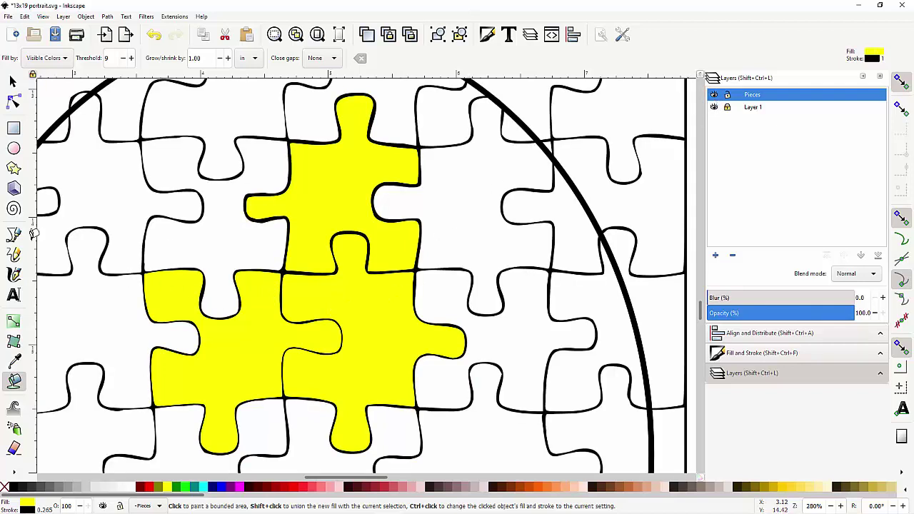
pyautogui.click(13, 82)
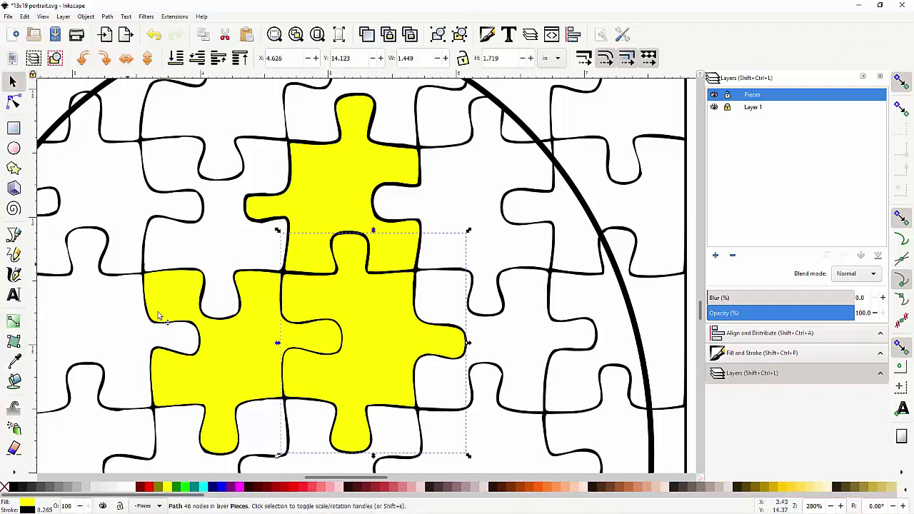
# Step: Delete the lower-left and lower-centre yellow fills
pyautogui.click(223, 365)
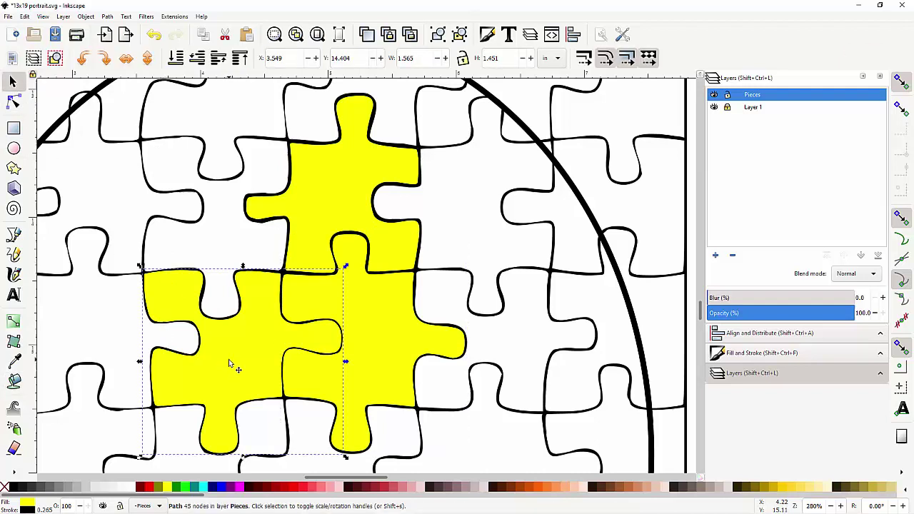
pyautogui.press('Delete')
pyautogui.click(368, 350)
pyautogui.press('Delete')
# Step: Refill both lower pieces with grow set to 1.50 and hide Layer 1 to check them
pyautogui.click(14, 381)
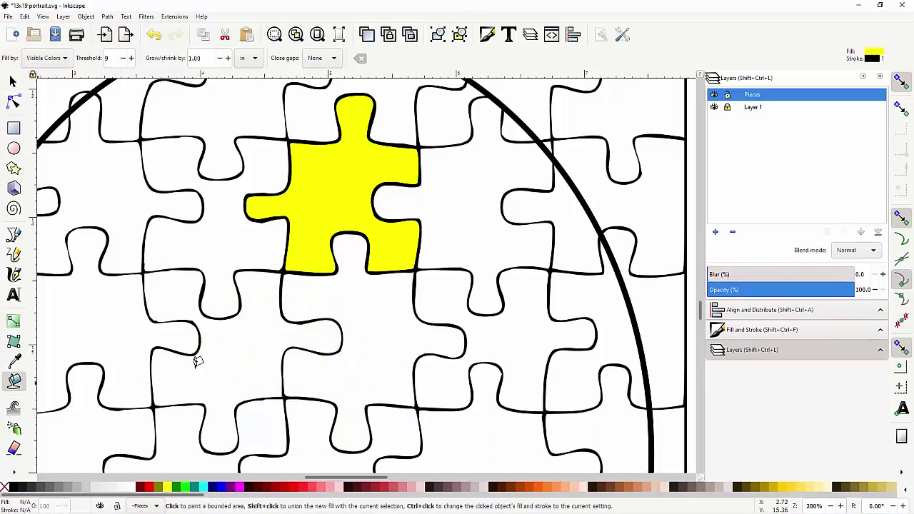
pyautogui.click(228, 58)
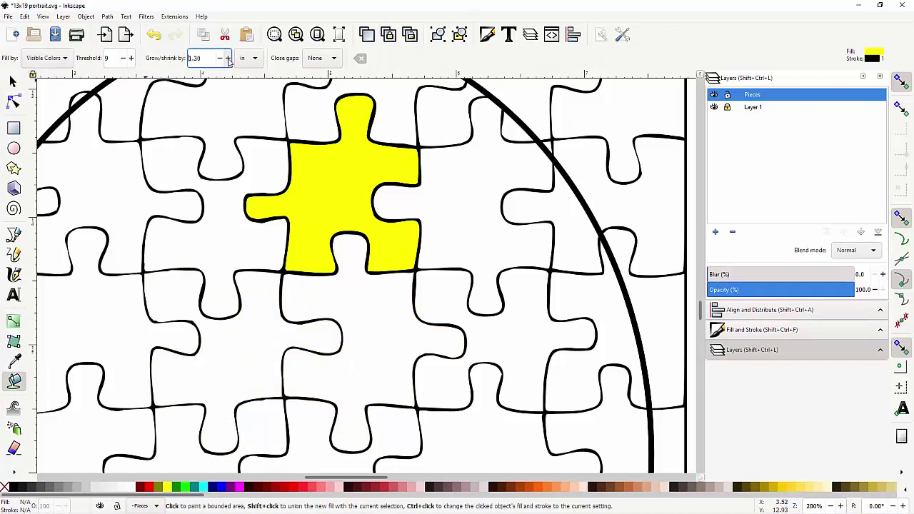
pyautogui.click(216, 369)
pyautogui.click(378, 319)
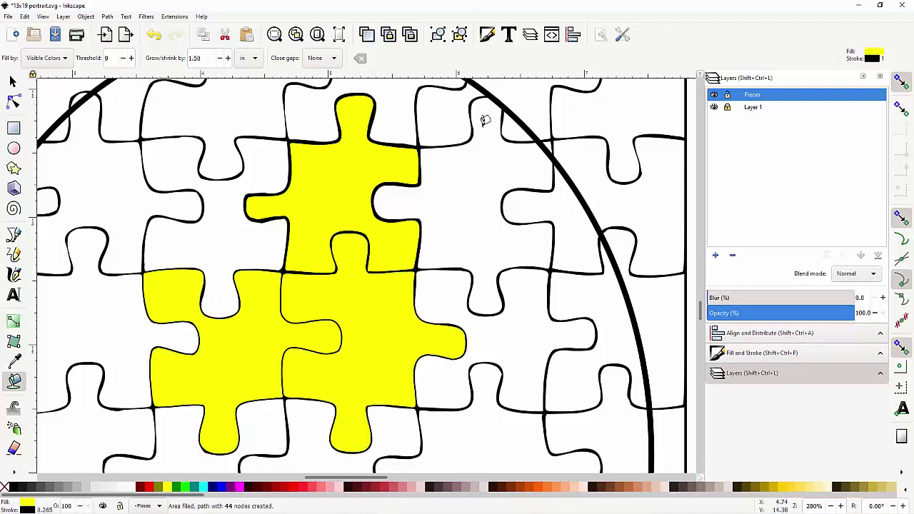
pyautogui.click(714, 107)
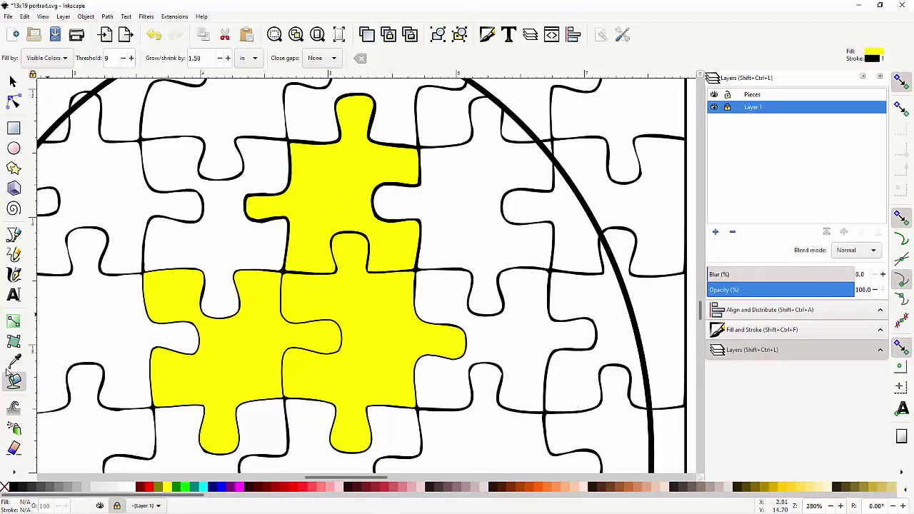
# Step: Delete the three yellow test fills (upper, lower-right and lower) from the puzzle grid
pyautogui.click(14, 81)
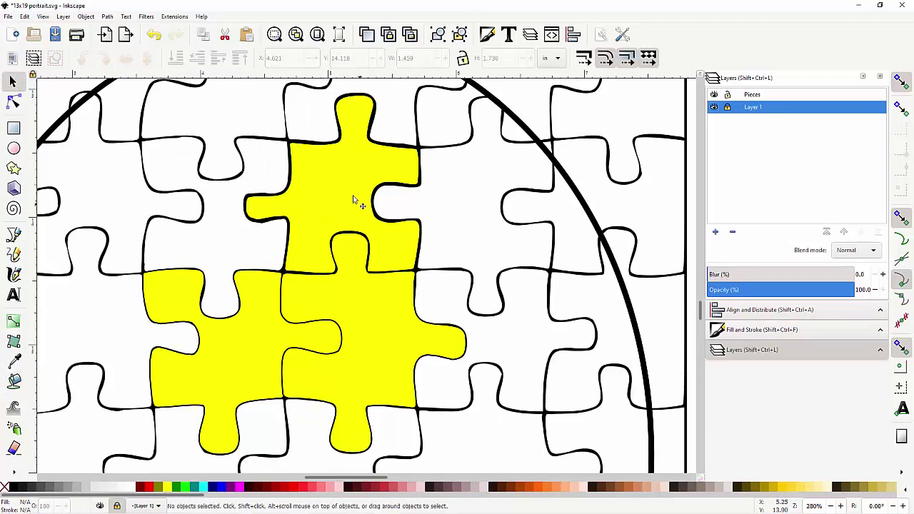
pyautogui.click(332, 182)
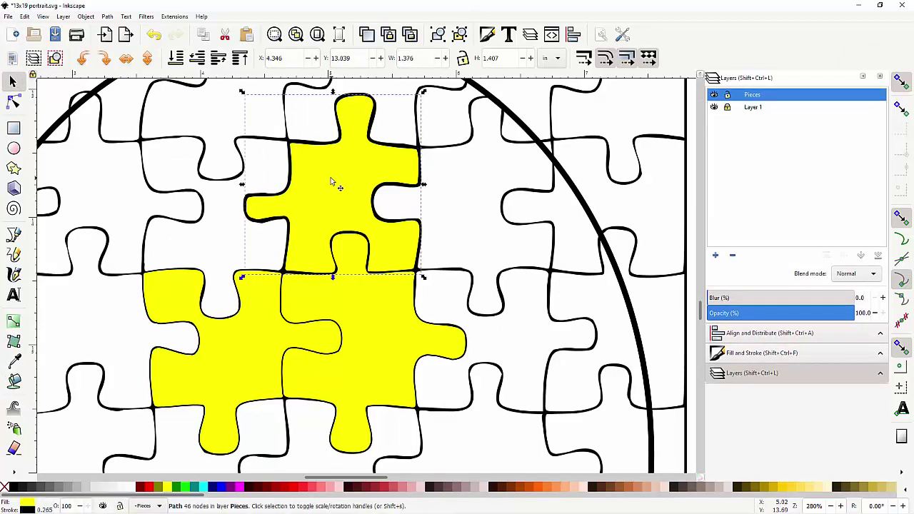
pyautogui.press('Delete')
pyautogui.click(351, 336)
pyautogui.press('Delete')
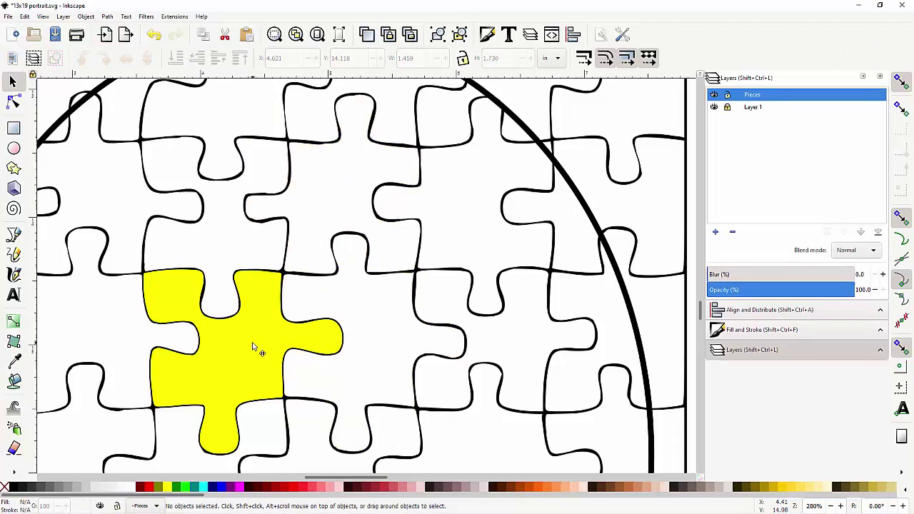
pyautogui.click(252, 347)
pyautogui.press('Delete')
pyautogui.click(14, 381)
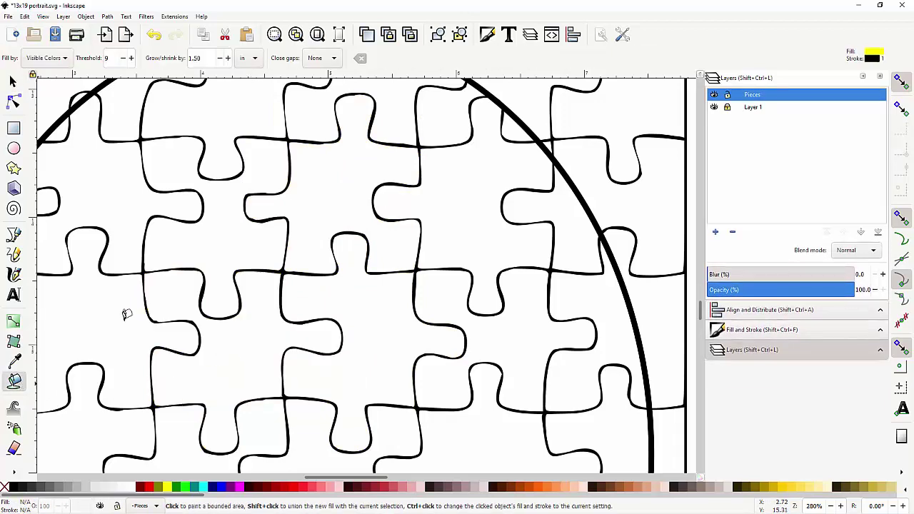
pyautogui.scroll(-2, 261, 239)
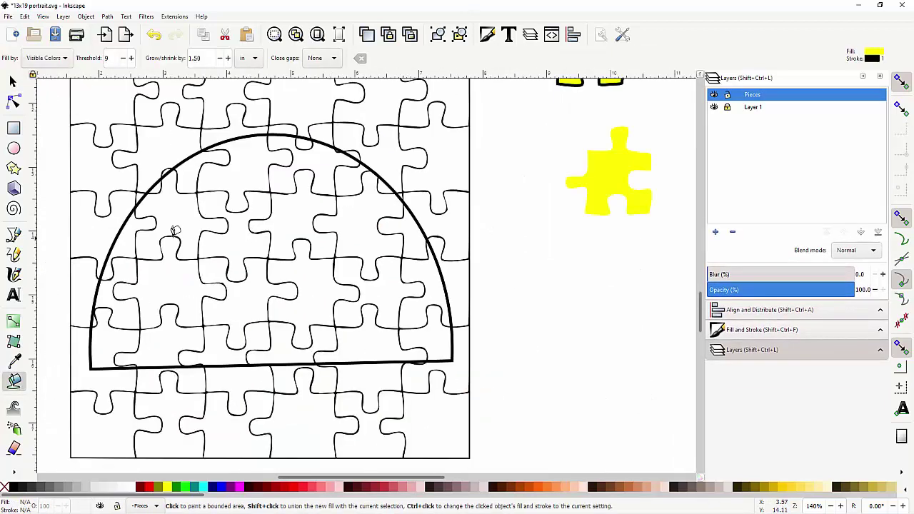
# Step: Fill the bottom-row and lower puzzle pieces inside the arc yellow
pyautogui.click(153, 333)
pyautogui.click(187, 333)
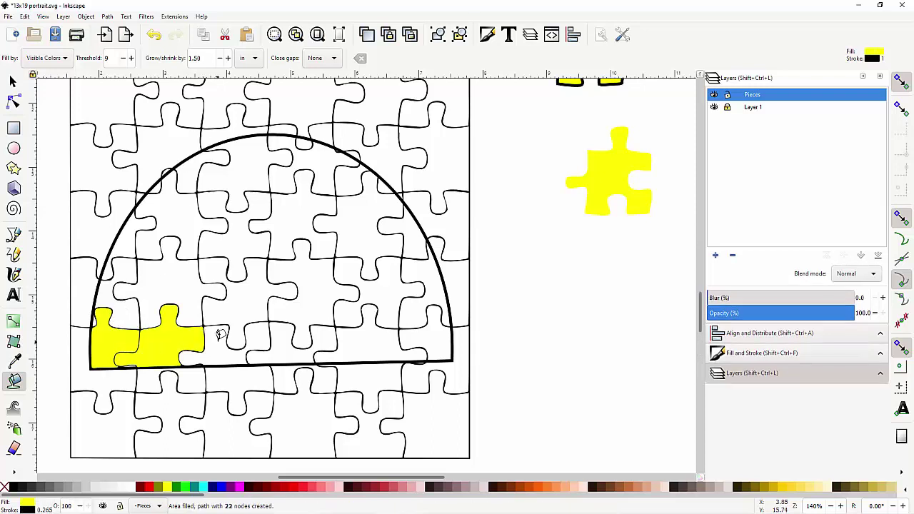
pyautogui.click(239, 334)
pyautogui.click(308, 341)
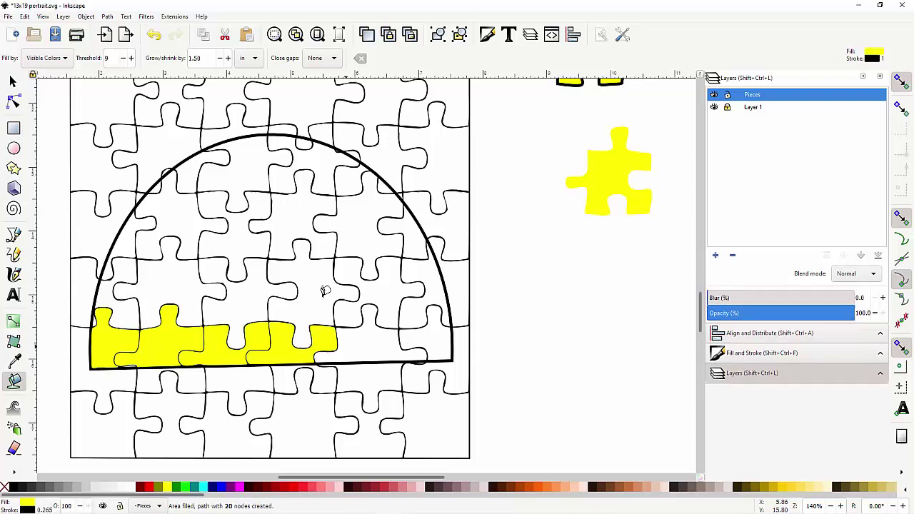
pyautogui.click(321, 293)
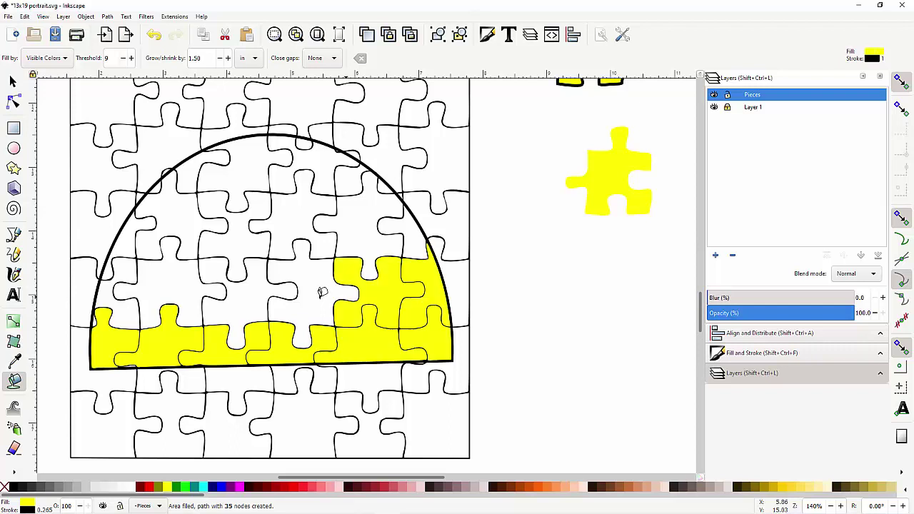
pyautogui.click(282, 294)
pyautogui.click(208, 293)
pyautogui.click(178, 280)
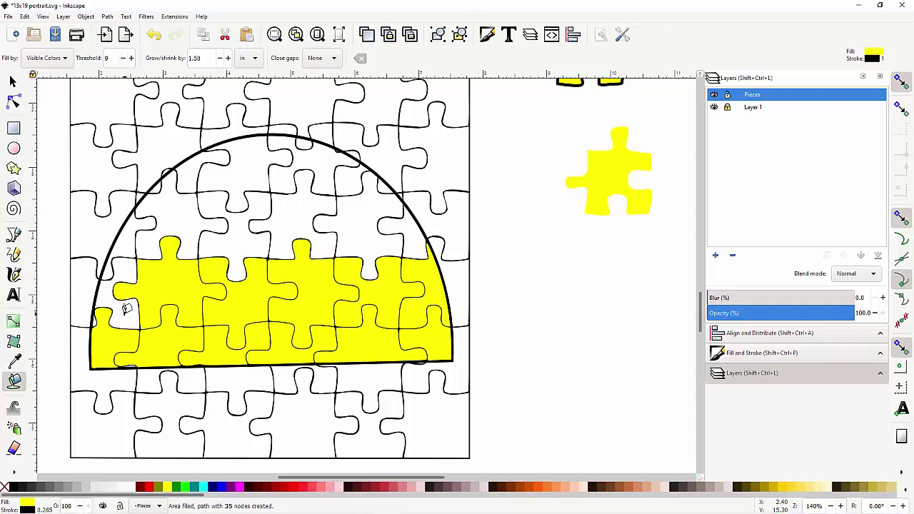
pyautogui.click(124, 310)
# Step: Fill the remaining pieces up the left edge, across the top and right side yellow
pyautogui.click(132, 242)
pyautogui.click(179, 208)
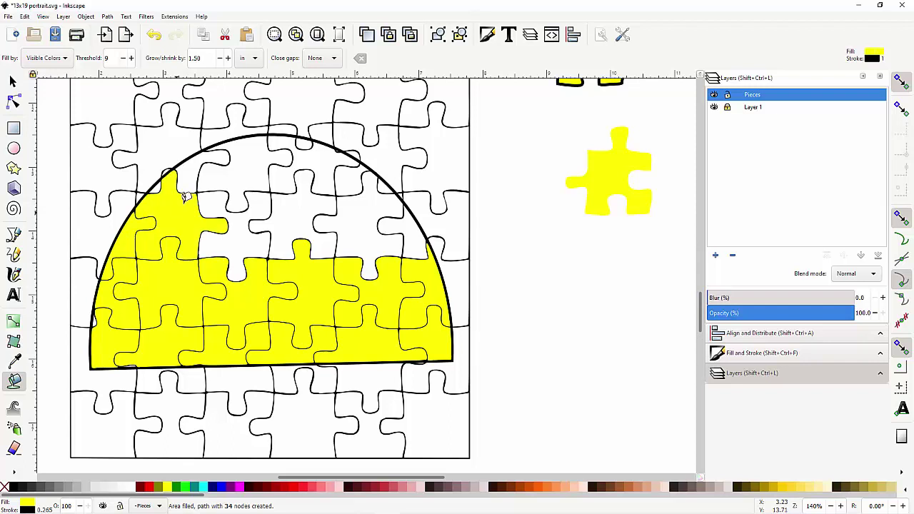
pyautogui.click(194, 172)
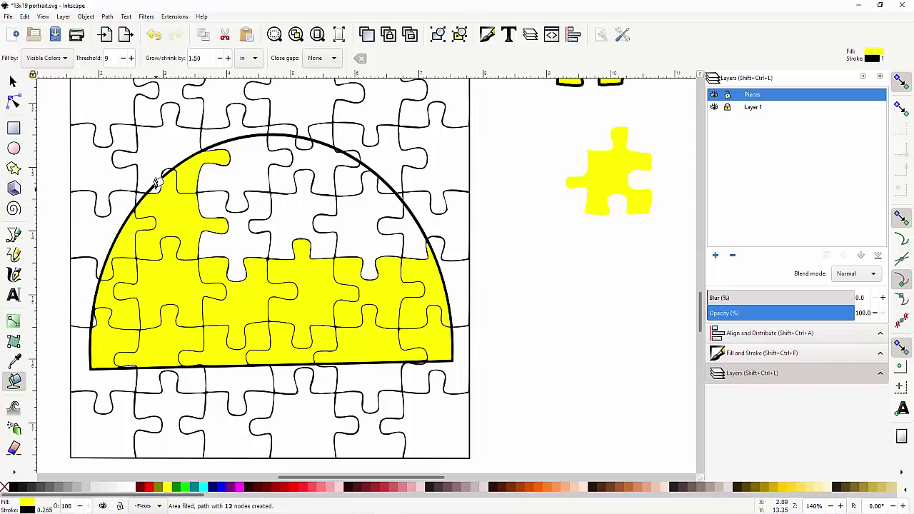
pyautogui.click(228, 237)
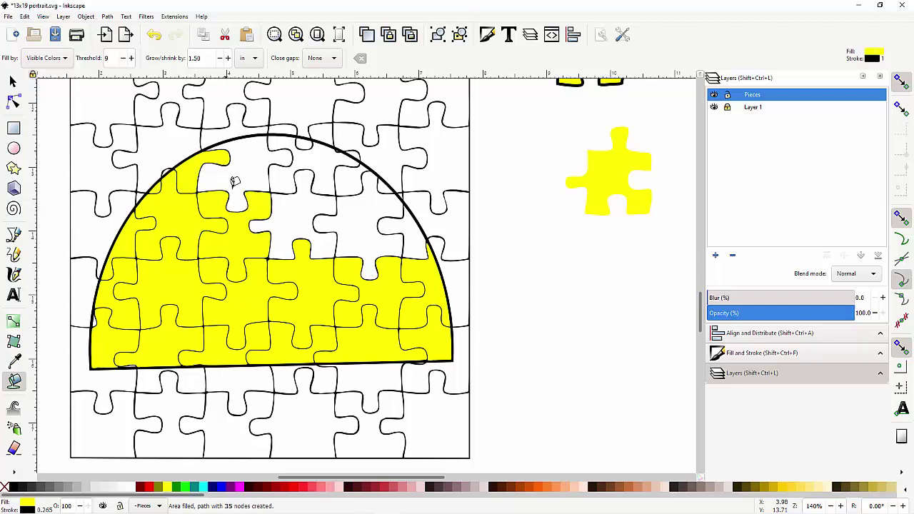
pyautogui.click(245, 167)
pyautogui.click(304, 159)
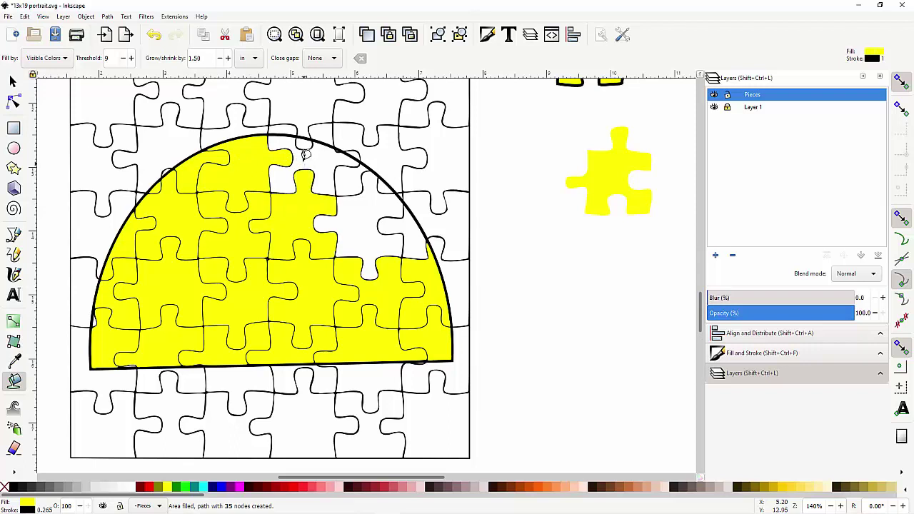
pyautogui.click(304, 141)
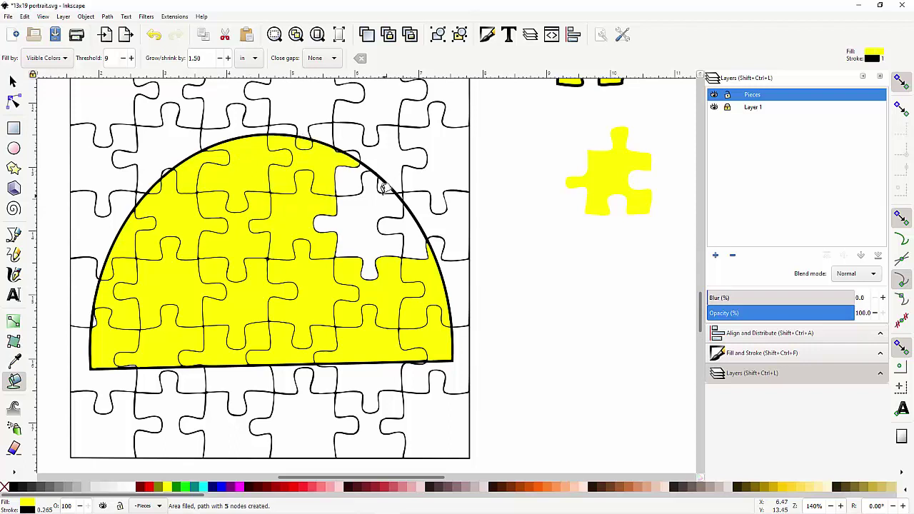
pyautogui.click(349, 179)
pyautogui.click(375, 211)
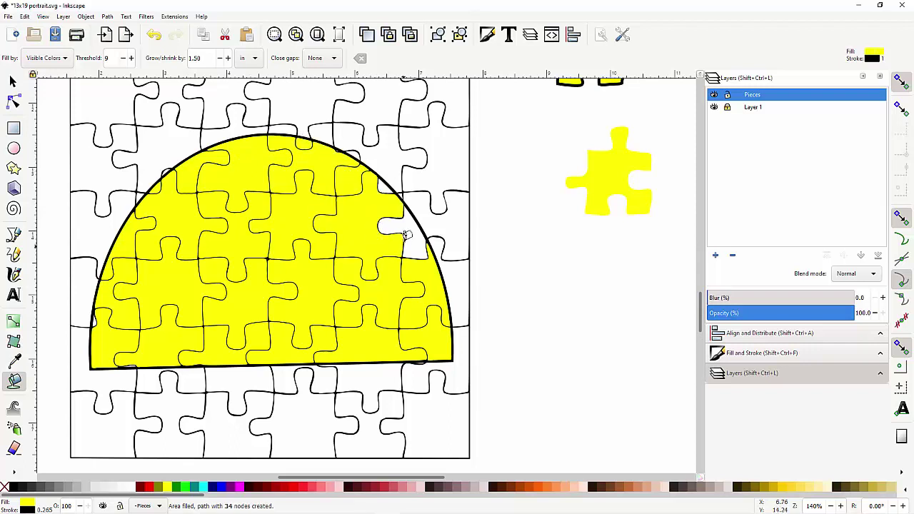
pyautogui.click(410, 236)
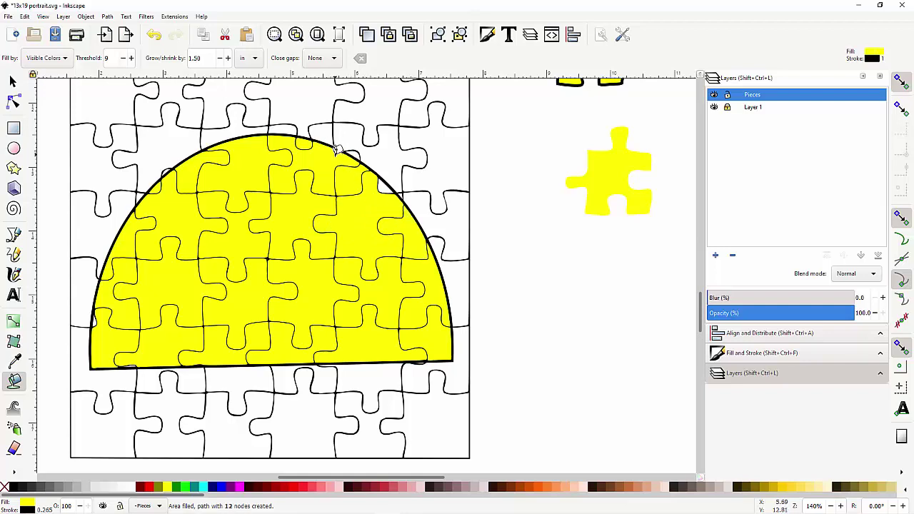
# Step: Fill the white sliver beside an edge piece, undoing an unwanted gap fill at the arc edge
pyautogui.scroll(1, 346, 131)
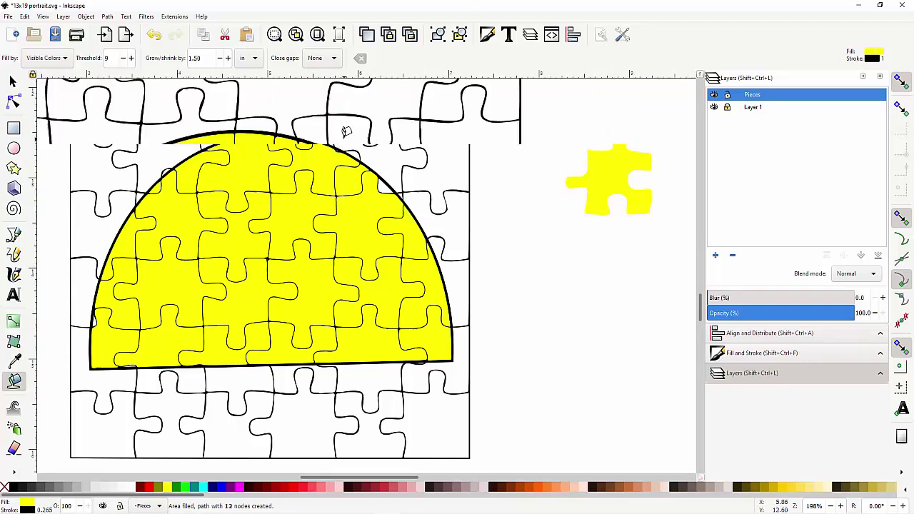
pyautogui.scroll(4, 345, 132)
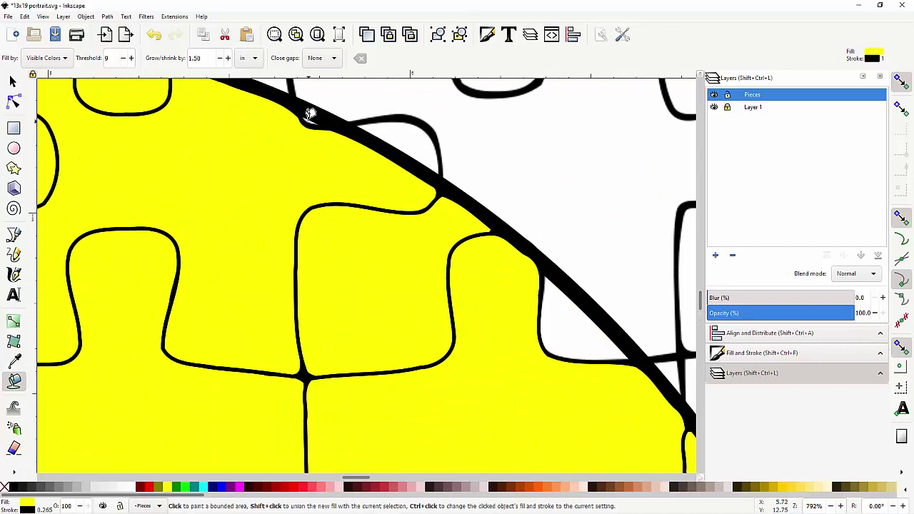
pyautogui.click(309, 117)
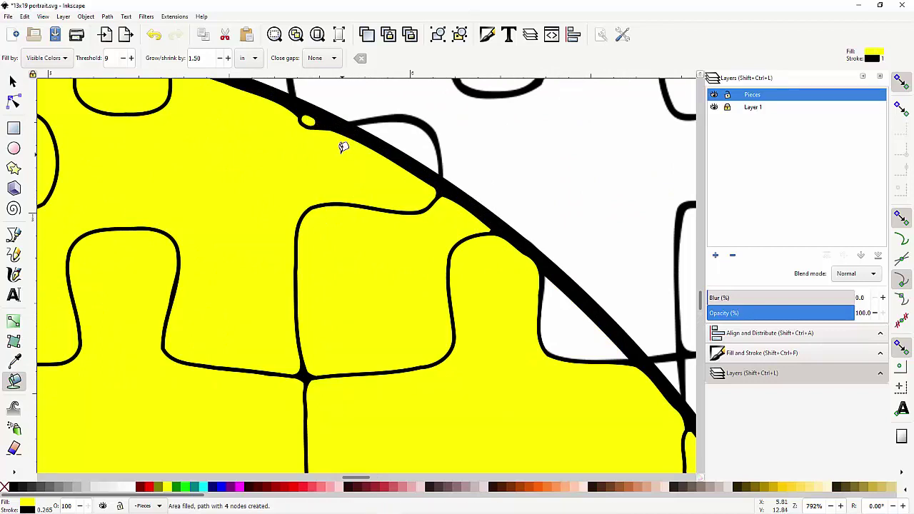
pyautogui.hotkey('ctrl', 'z')
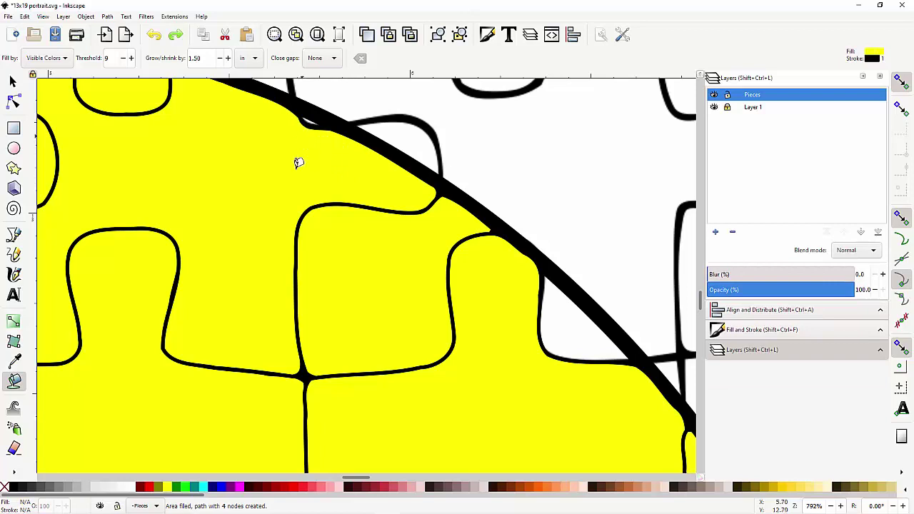
pyautogui.click(570, 306)
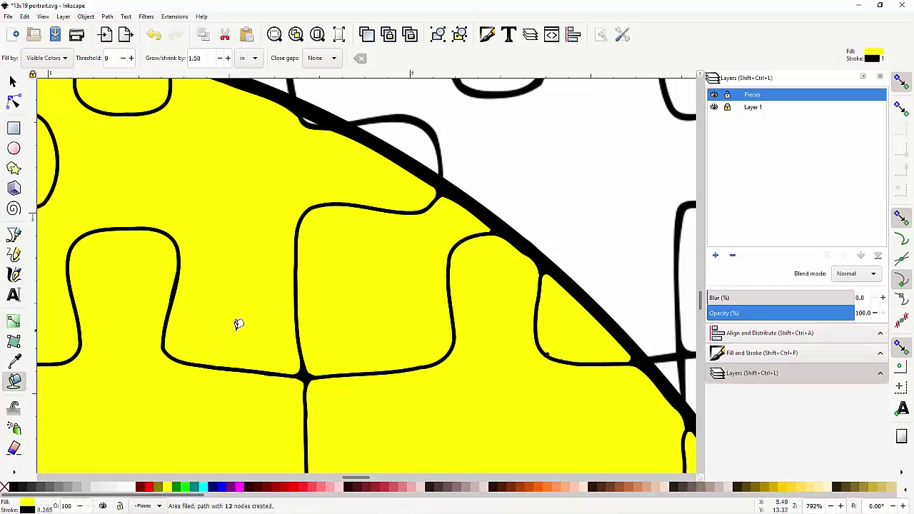
pyautogui.scroll(-4, 239, 324)
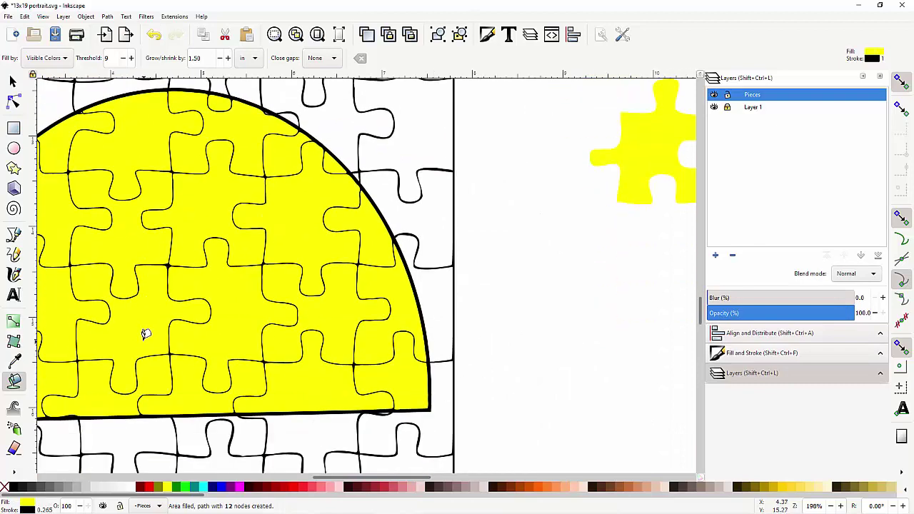
pyautogui.hscroll(-6, 146, 334)
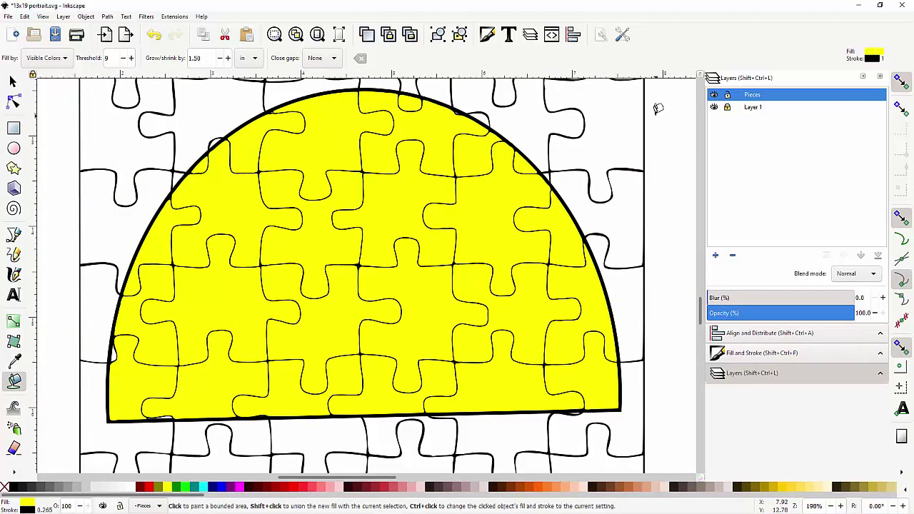
# Step: Check the yellow pieces alone by hiding Layer 1, then restore it and hide the Pieces layer
pyautogui.click(715, 107)
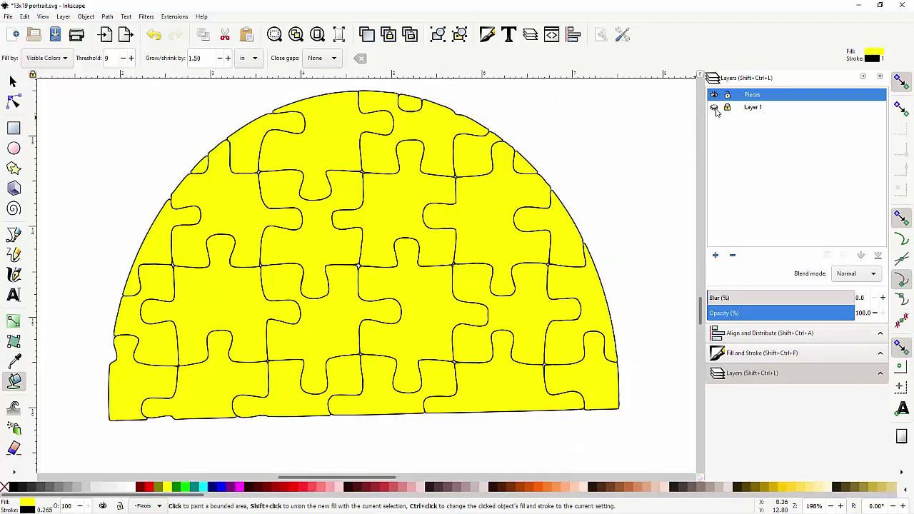
pyautogui.click(715, 107)
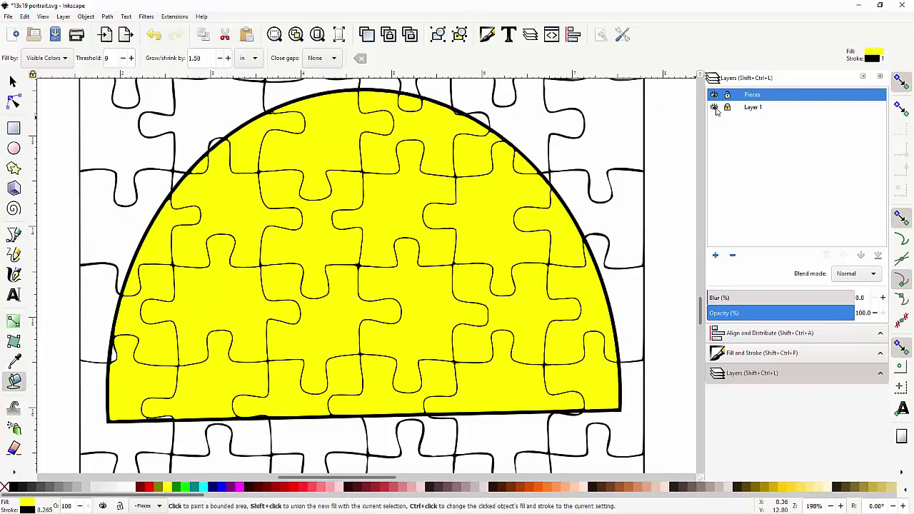
pyautogui.click(715, 95)
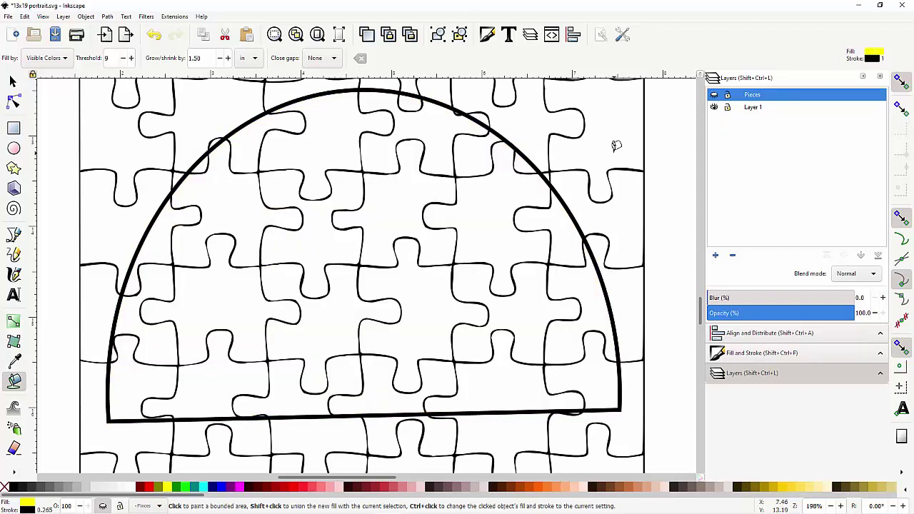
# Step: Delete the embedded puzzle grid image from Layer 1
pyautogui.click(12, 100)
pyautogui.click(12, 82)
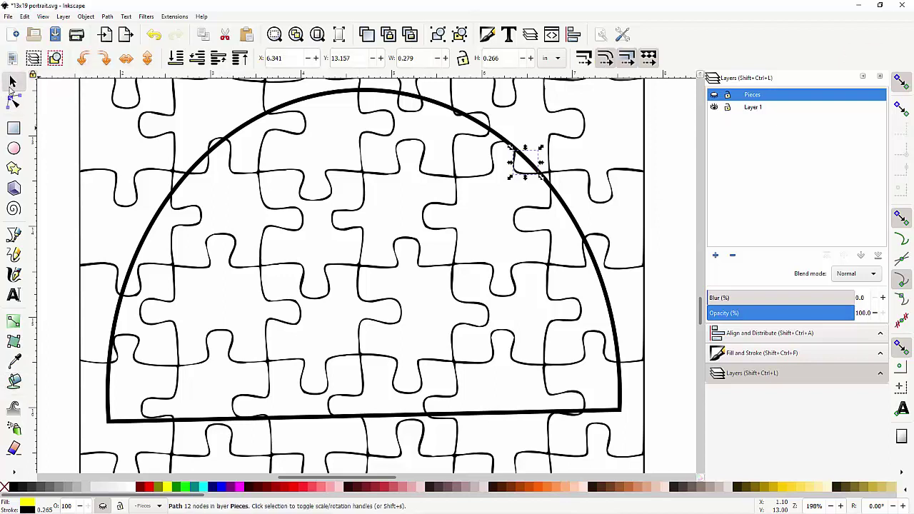
pyautogui.click(129, 118)
pyautogui.click(129, 113)
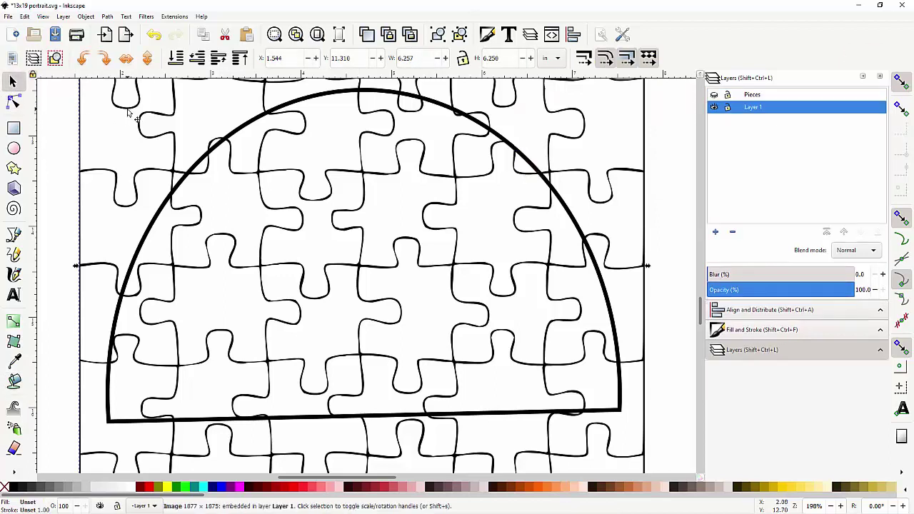
pyautogui.press('Delete')
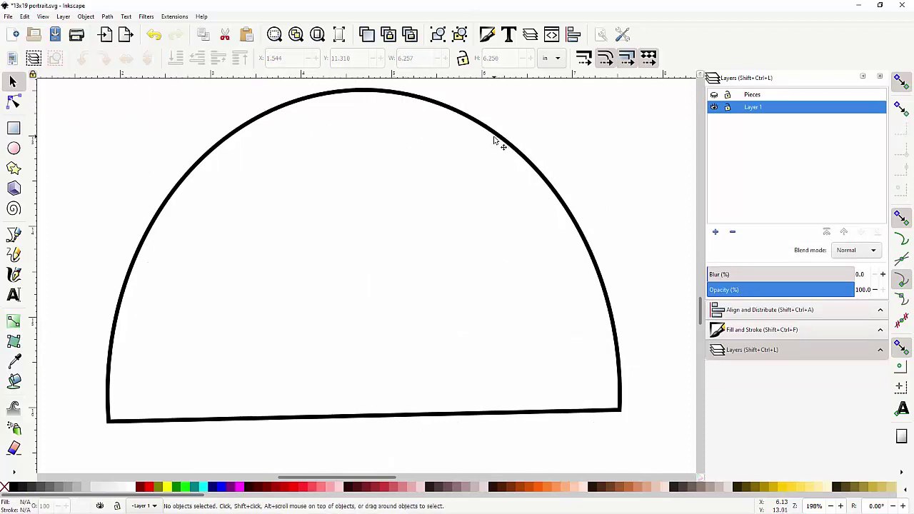
# Step: Show the Pieces layer again and fill the small white gap at the left edge yellow
pyautogui.click(715, 95)
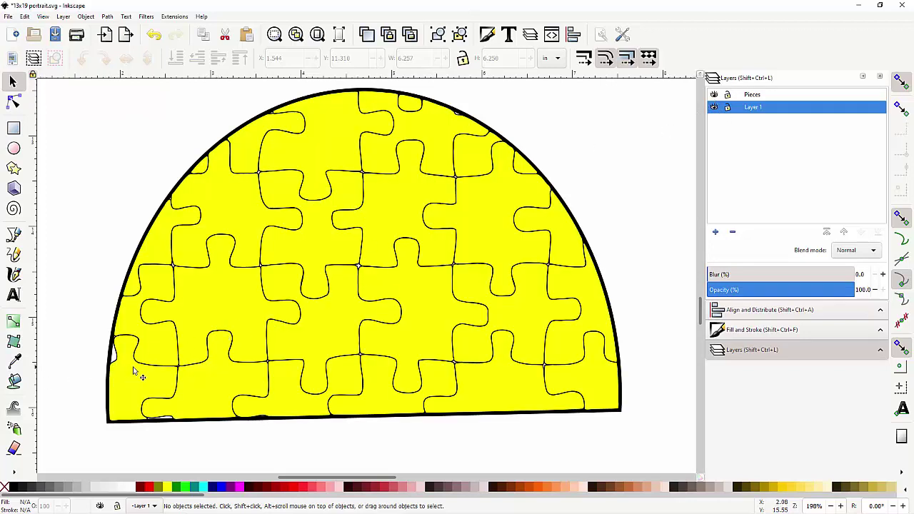
pyautogui.click(13, 380)
pyautogui.scroll(2, 112, 352)
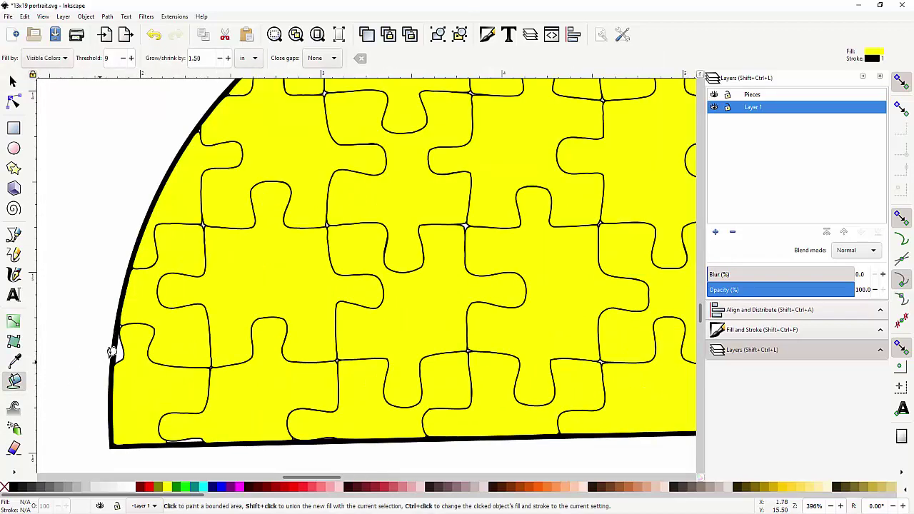
pyautogui.click(129, 344)
# Step: Fill the white sliver along the half-moon's bottom edge yellow
pyautogui.scroll(-1, 178, 341)
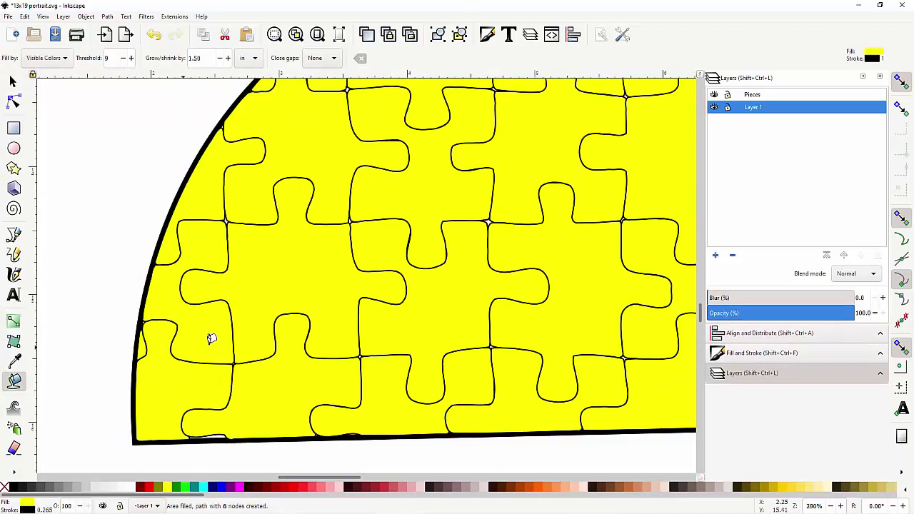
pyautogui.scroll(2, 214, 433)
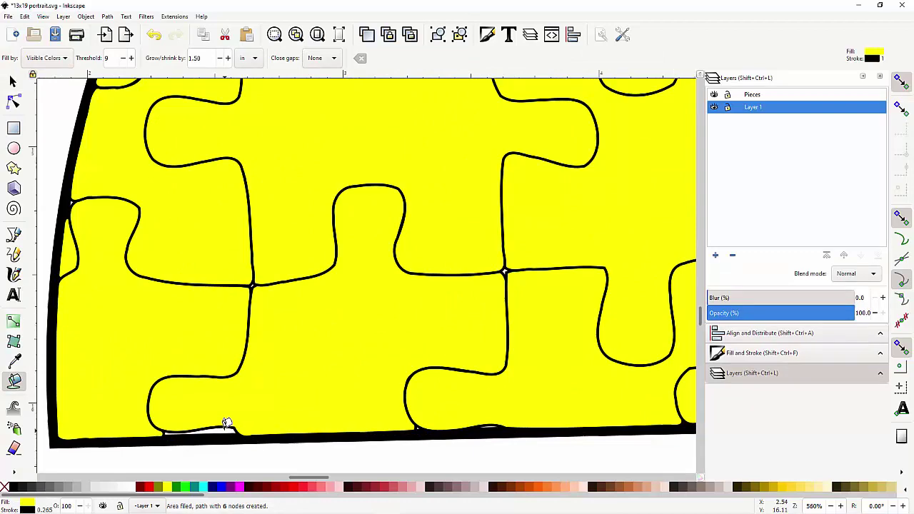
pyautogui.click(225, 423)
pyautogui.scroll(-3, 504, 243)
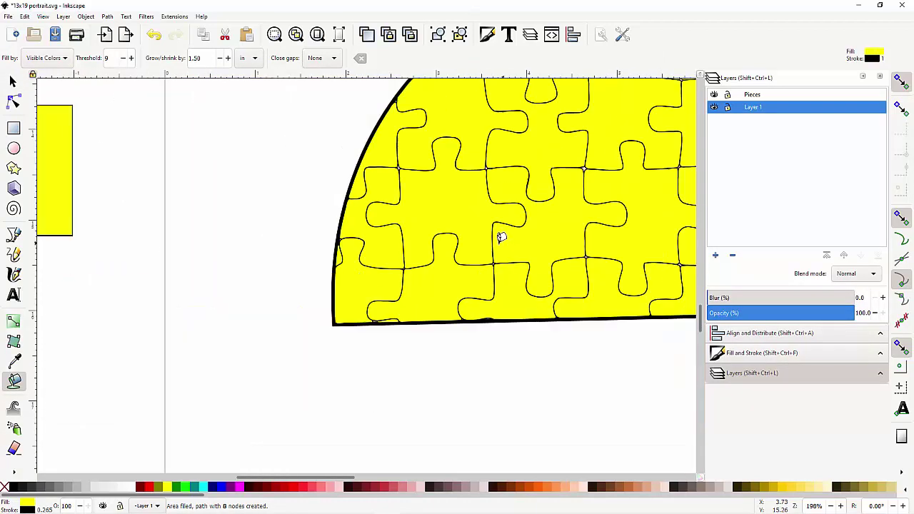
pyautogui.moveTo(305, 478); pyautogui.dragTo(355, 478)
pyautogui.scroll(1, 264, 245)
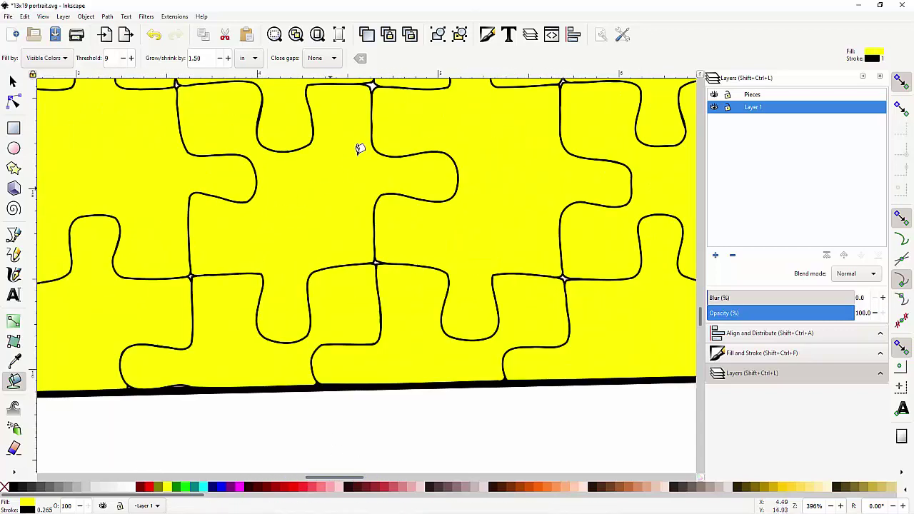
pyautogui.scroll(1, 363, 147)
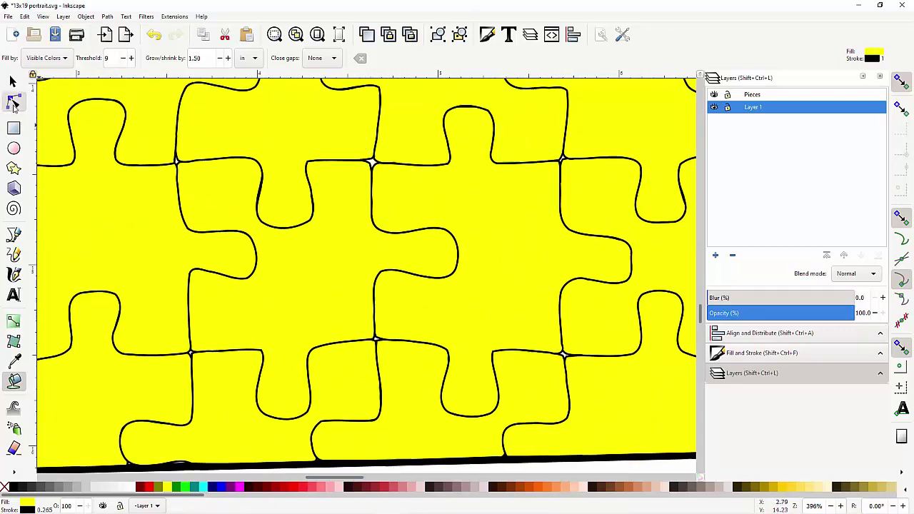
# Step: Snap the central puzzle piece's corner node onto the adjacent cusp with the Node tool
pyautogui.click(14, 102)
pyautogui.click(348, 173)
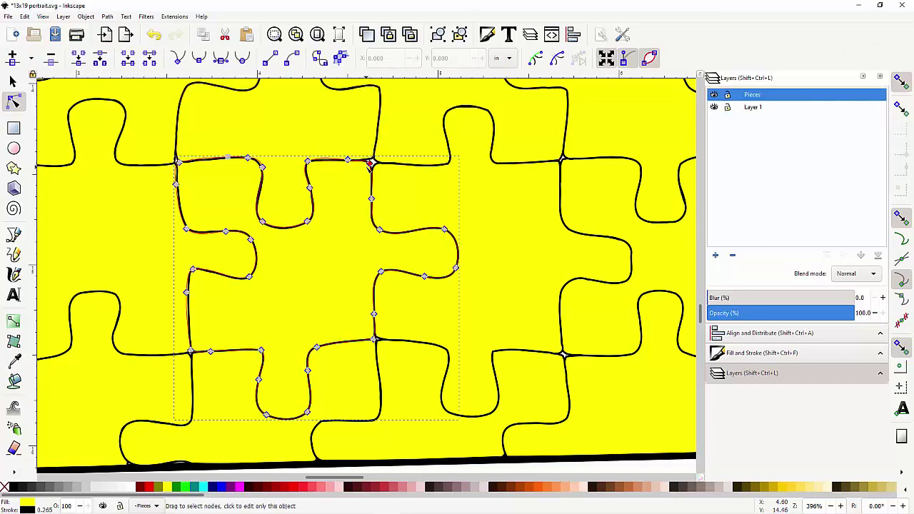
pyautogui.moveTo(371, 163); pyautogui.dragTo(372, 164)
pyautogui.click(405, 194)
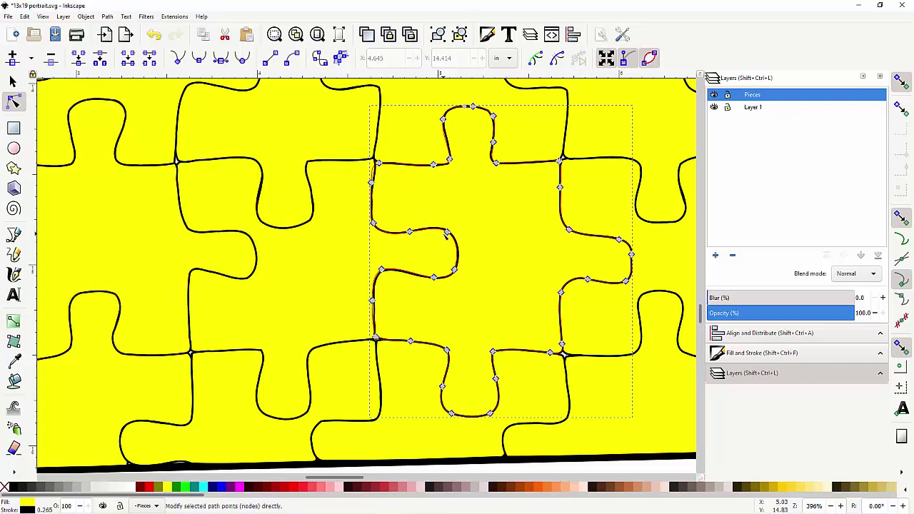
pyautogui.scroll(-2, 118, 337)
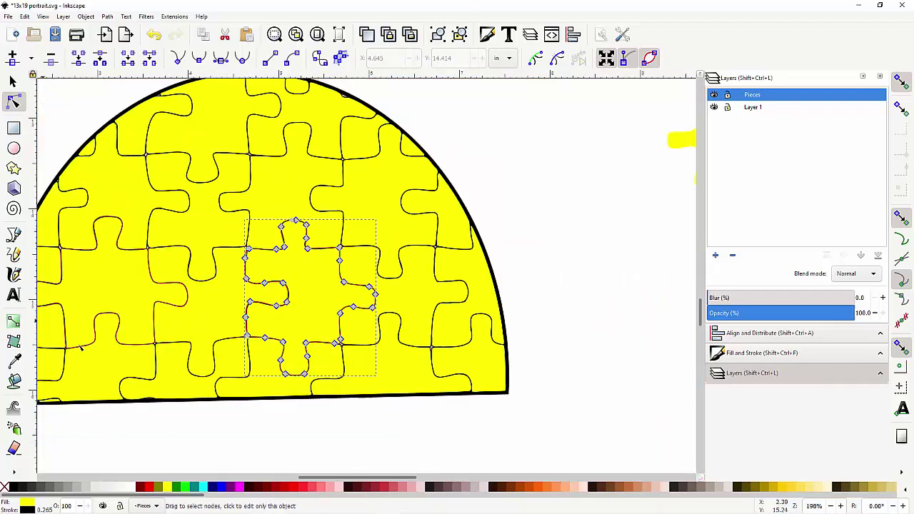
pyautogui.moveTo(383, 480); pyautogui.dragTo(361, 479)
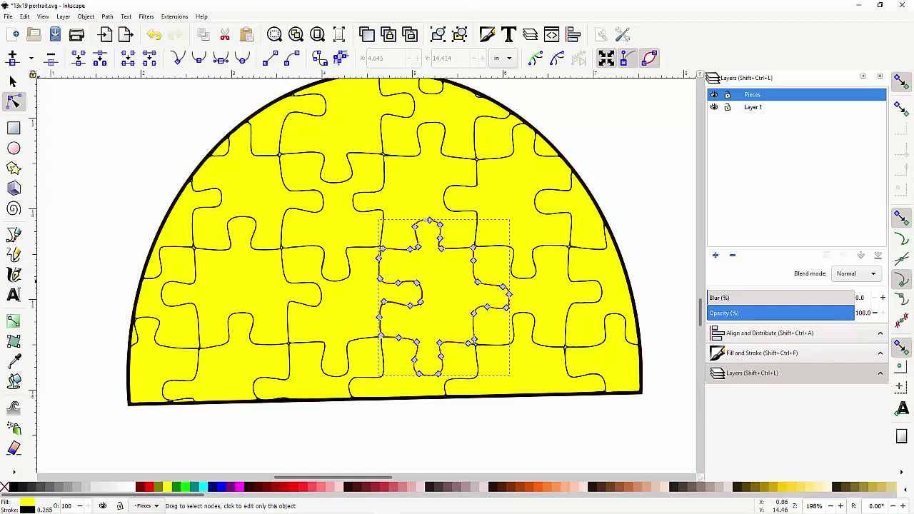
pyautogui.click(13, 381)
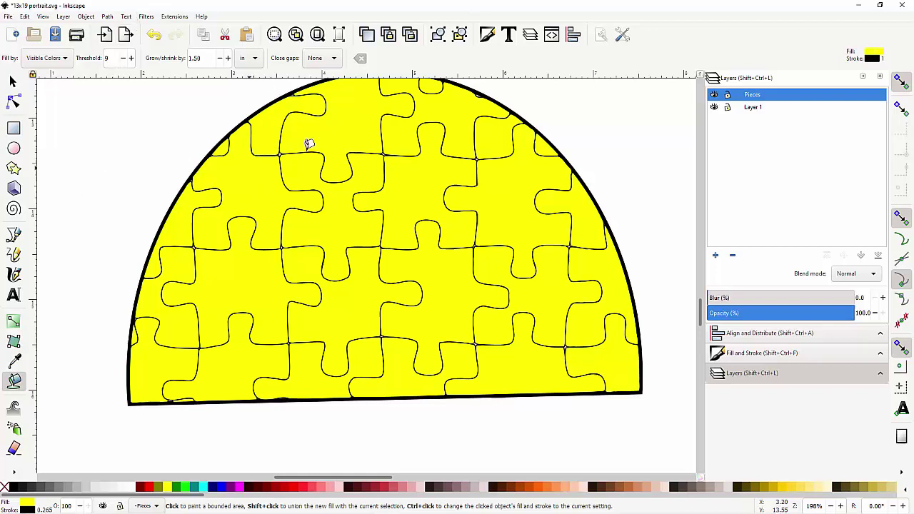
# Step: Leave the Pieces layer hidden
pyautogui.click(714, 95)
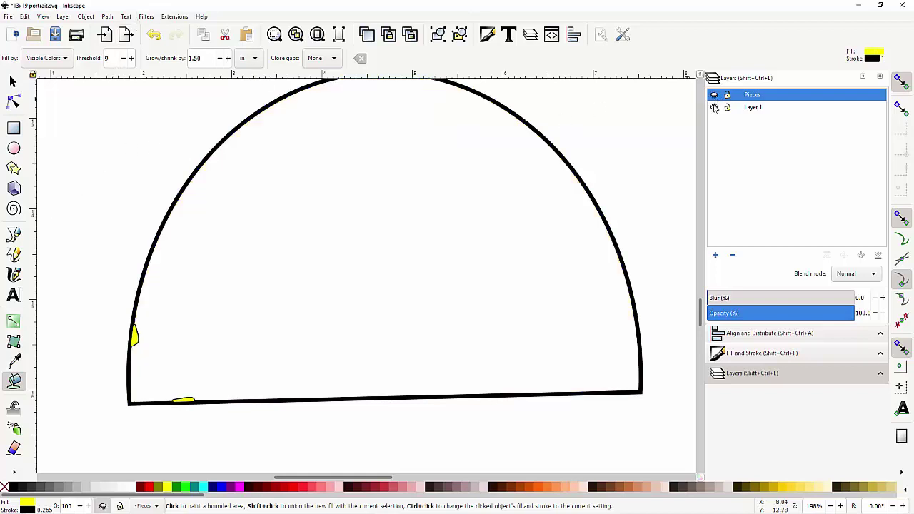
pyautogui.click(715, 95)
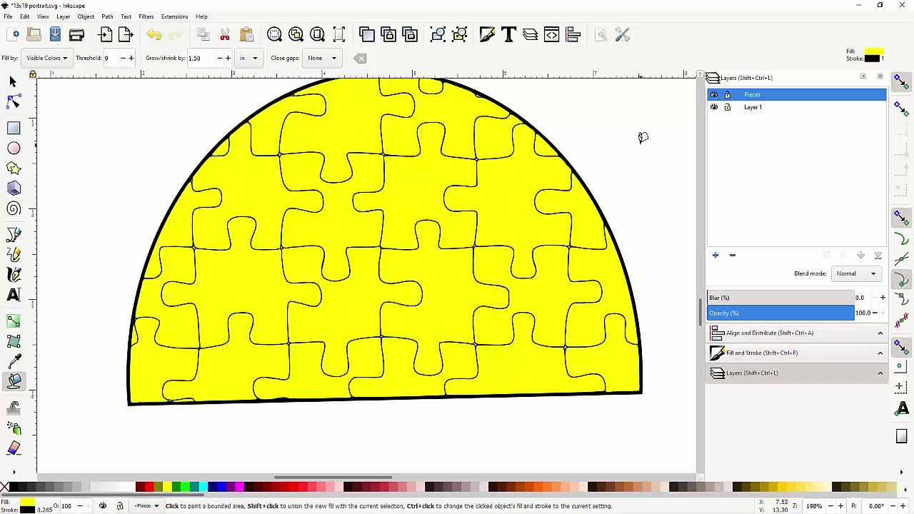
pyautogui.hotkey('ctrl', 'z')
pyautogui.hotkey('ctrl', 'z')
pyautogui.hotkey('ctrl', 'shift', 'z')
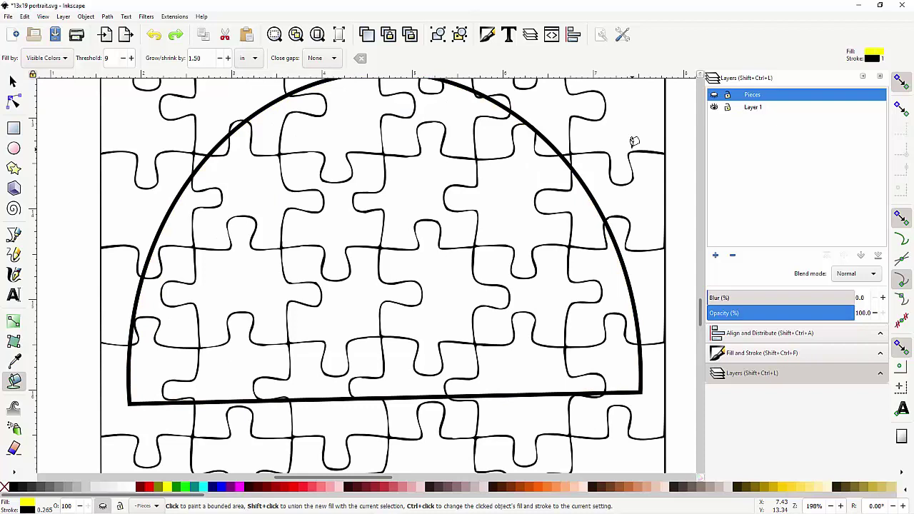
# Step: Add a new Pieces 1 layer and lower the Paint Bucket fill threshold to 2
pyautogui.click(715, 256)
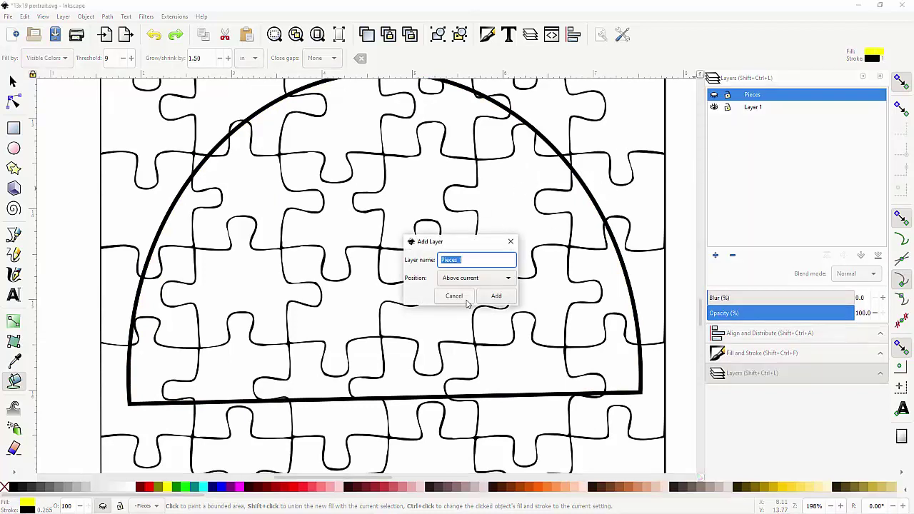
pyautogui.click(495, 296)
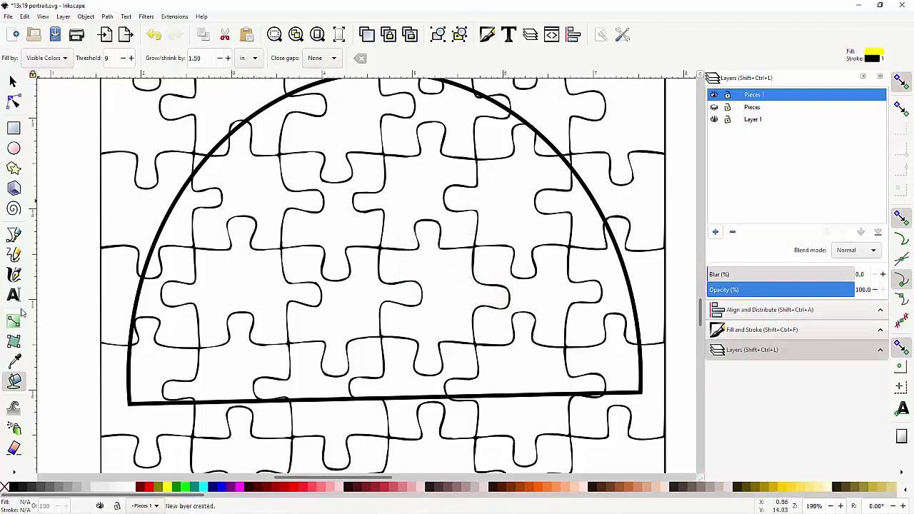
pyautogui.click(131, 60)
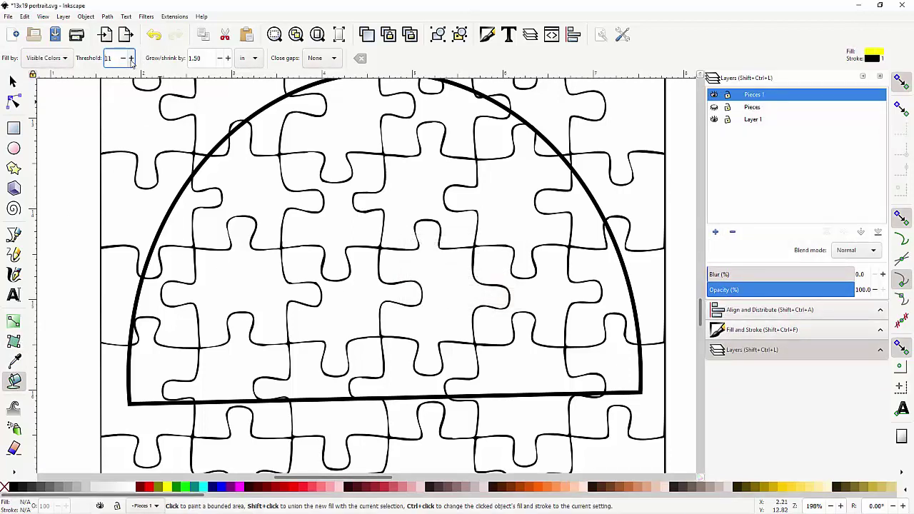
pyautogui.click(130, 60)
# Step: Fill four adjoining puzzle pieces yellow on the Pieces 1 layer as a two-by-two block
pyautogui.click(340, 209)
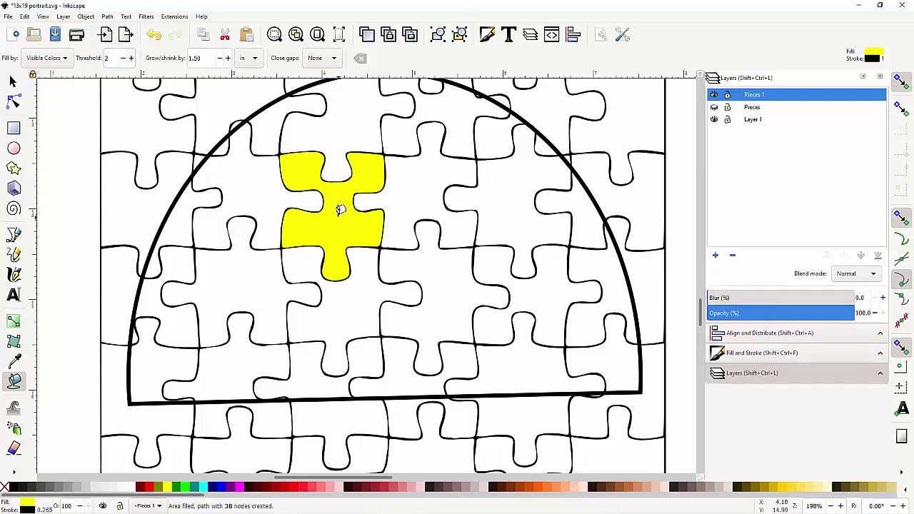
pyautogui.click(409, 212)
pyautogui.click(417, 268)
pyautogui.click(361, 268)
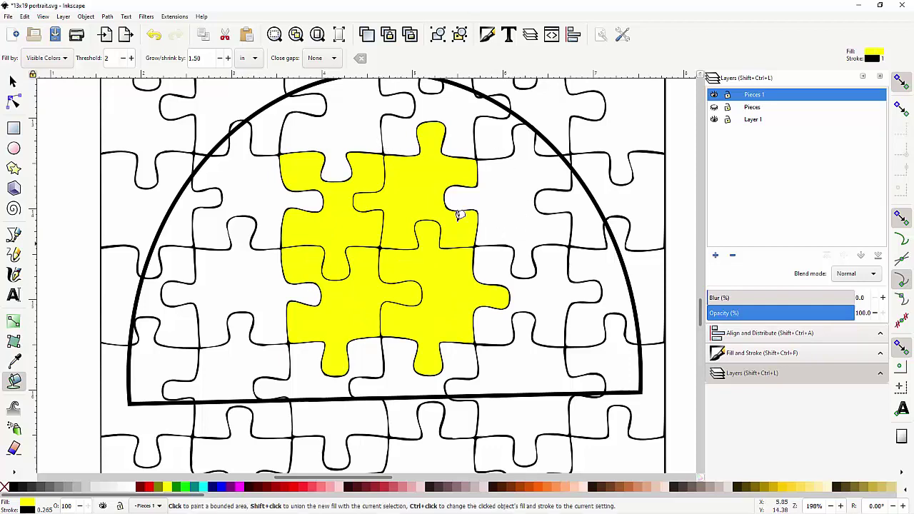
pyautogui.keyDown('ctrl'); pyautogui.scroll(2, 407, 201); pyautogui.keyUp('ctrl')
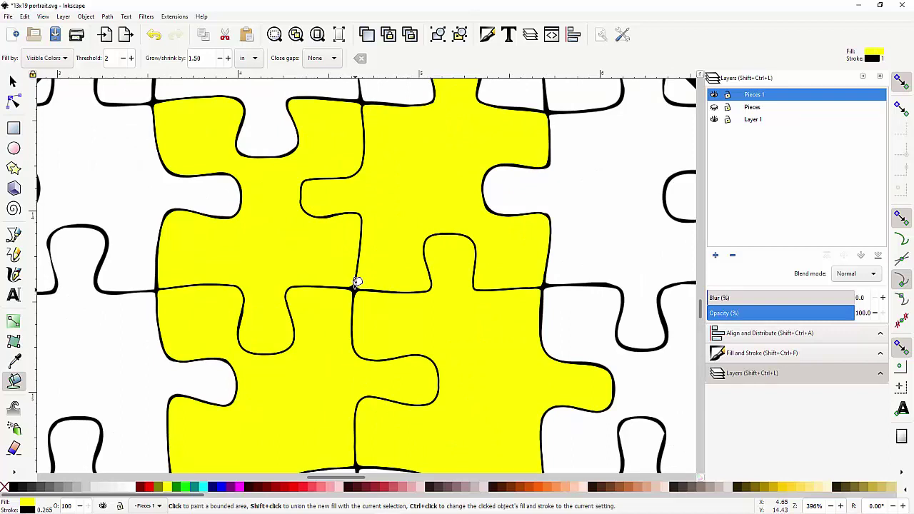
# Step: Compare fills by hiding Layer 1 and toggling the Pieces layer, then restore Layer 1's outlines
pyautogui.click(714, 121)
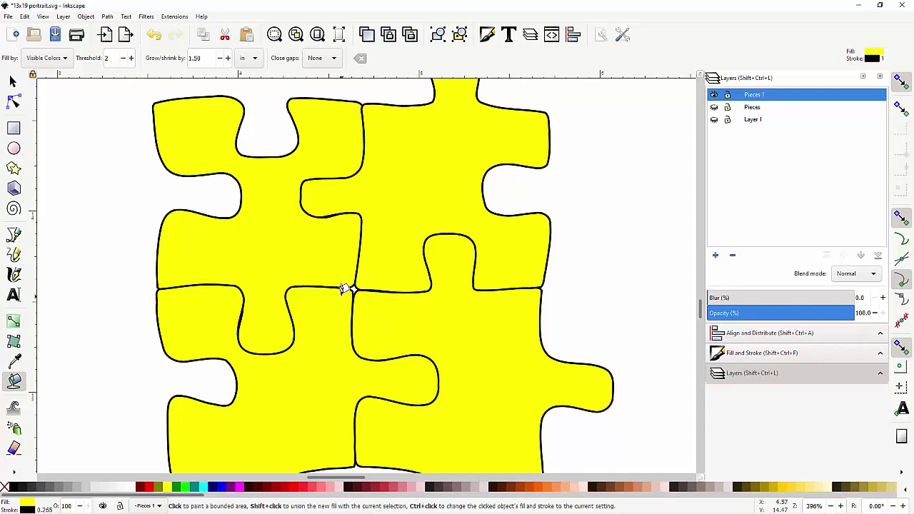
pyautogui.keyDown('ctrl'); pyautogui.scroll(-2, 345, 290); pyautogui.keyUp('ctrl')
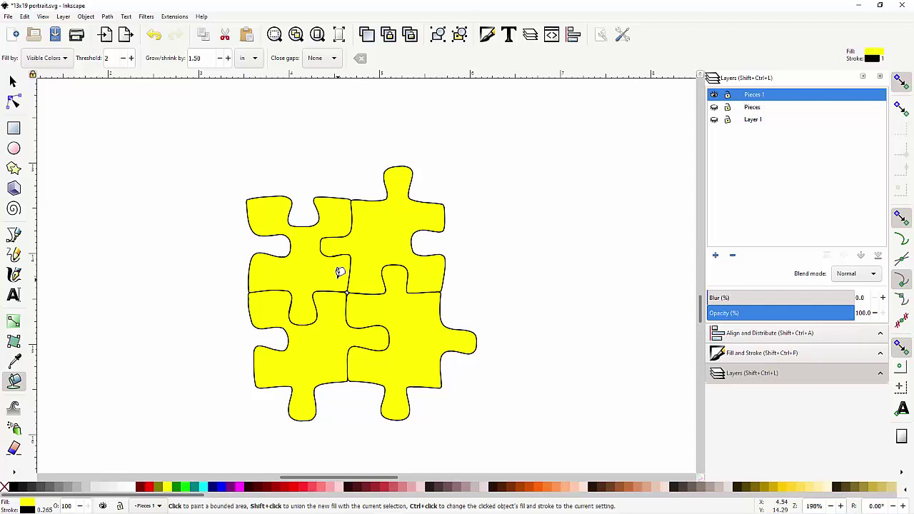
pyautogui.keyDown('ctrl'); pyautogui.scroll(2, 397, 300); pyautogui.keyUp('ctrl')
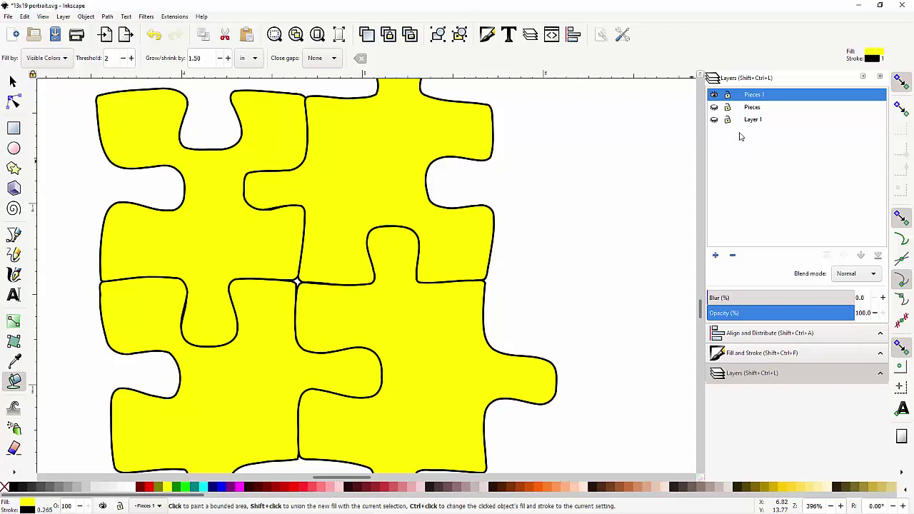
pyautogui.click(715, 108)
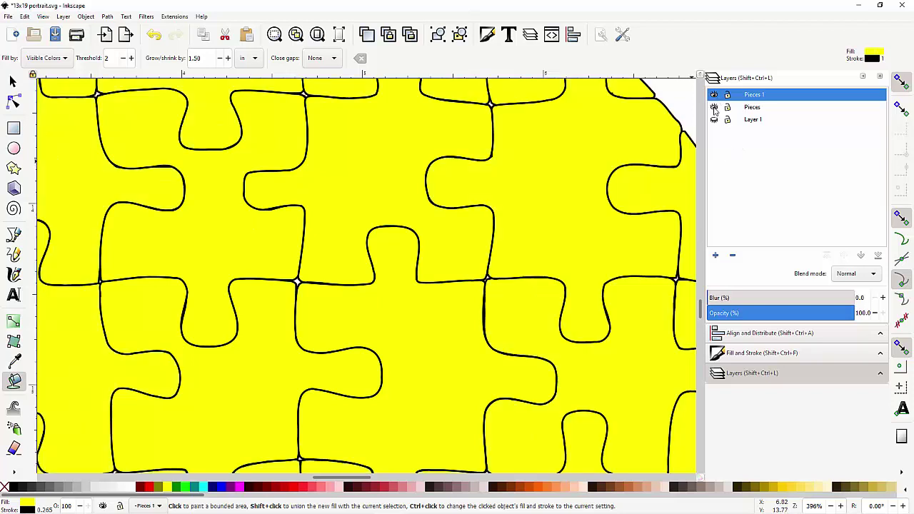
pyautogui.click(714, 108)
pyautogui.click(714, 120)
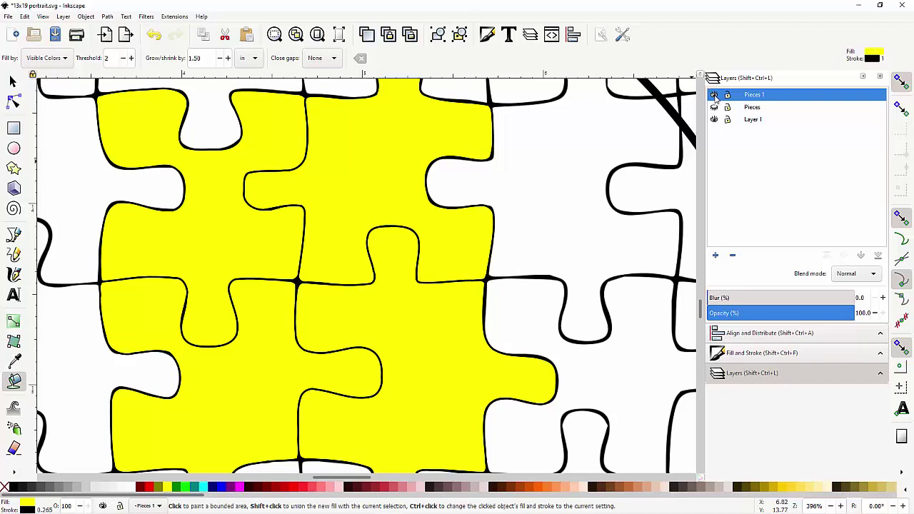
# Step: Toggle the Pieces 1 layer on and off to compare, leaving its fills visible
pyautogui.click(714, 95)
pyautogui.click(714, 95)
pyautogui.click(715, 95)
pyautogui.click(714, 95)
pyautogui.click(714, 95)
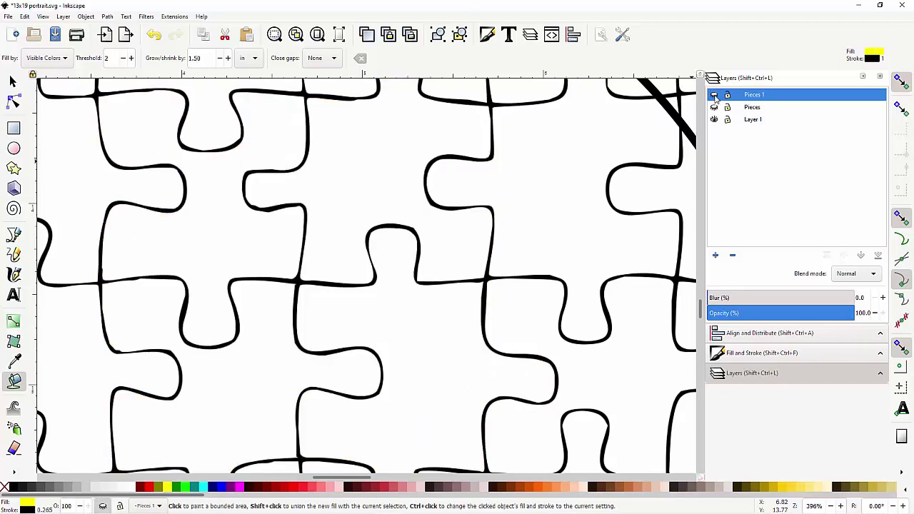
pyautogui.click(714, 95)
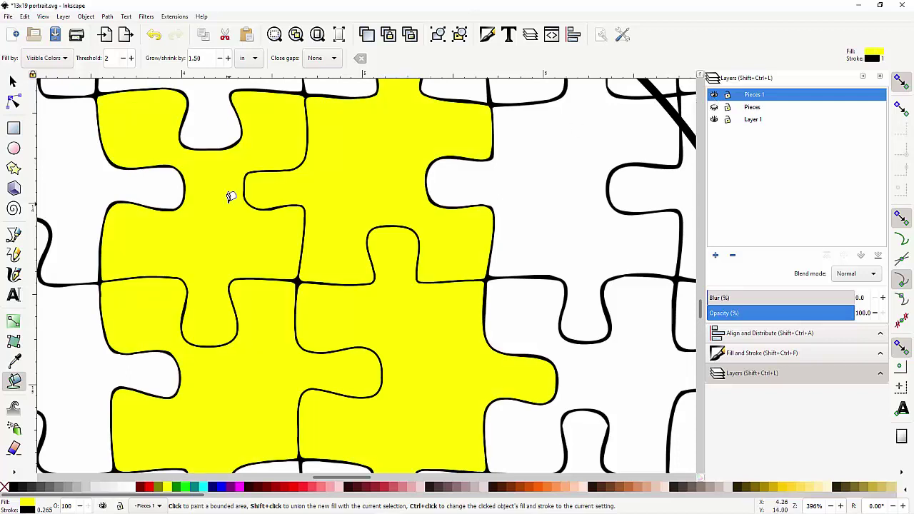